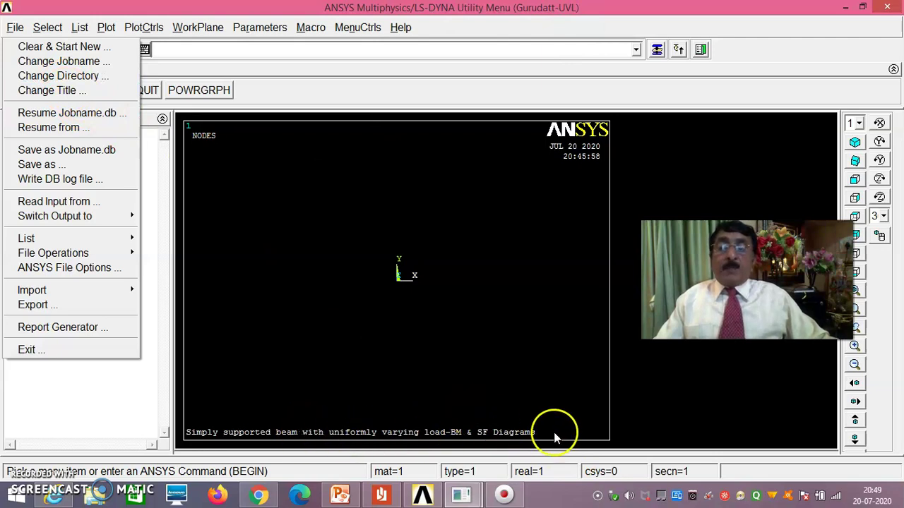
# Restrict the analysis preferences to the Structural discipline, with the h-Method.
pyautogui.click(233, 186)
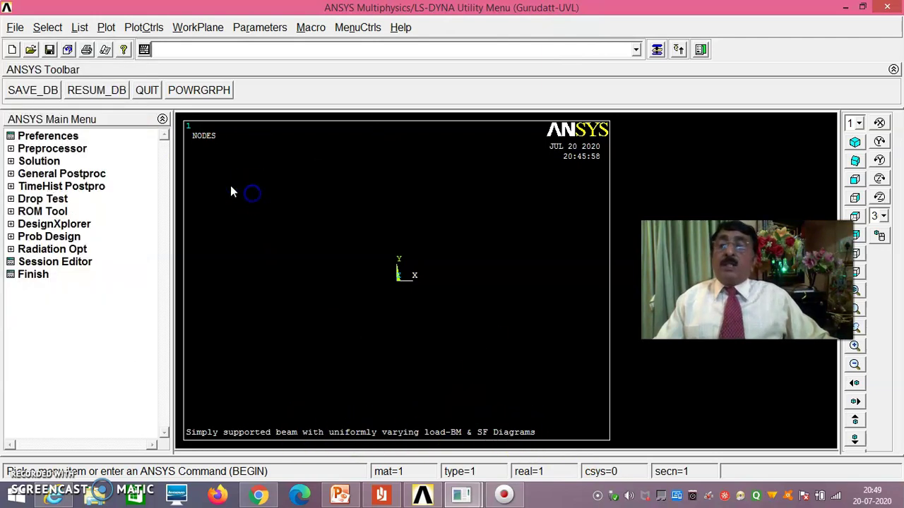
pyautogui.click(61, 141)
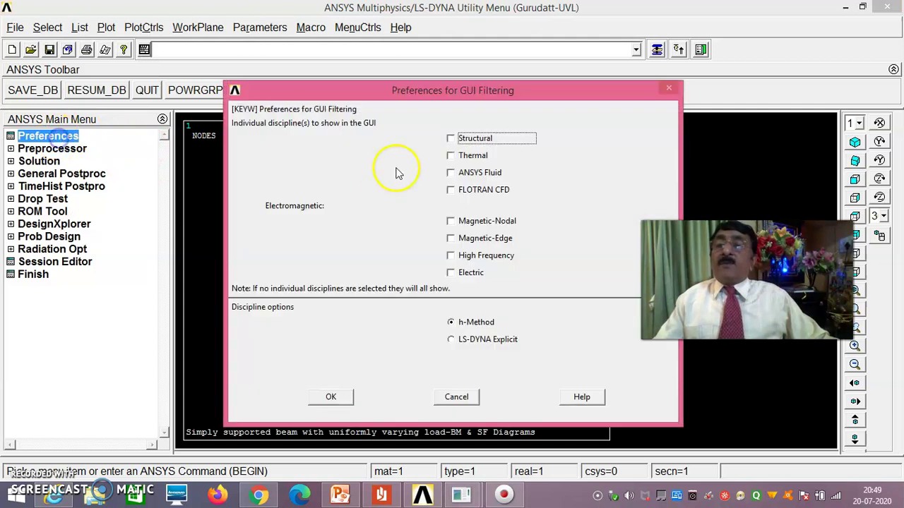
pyautogui.click(451, 138)
pyautogui.click(331, 397)
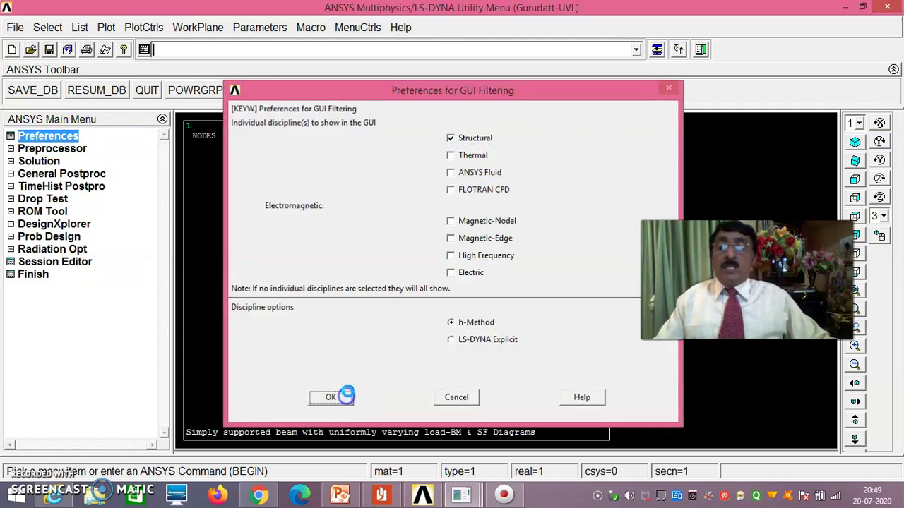
# Add the 2 node 188 beam as element type 1.
pyautogui.click(65, 149)
pyautogui.click(65, 161)
pyautogui.click(81, 175)
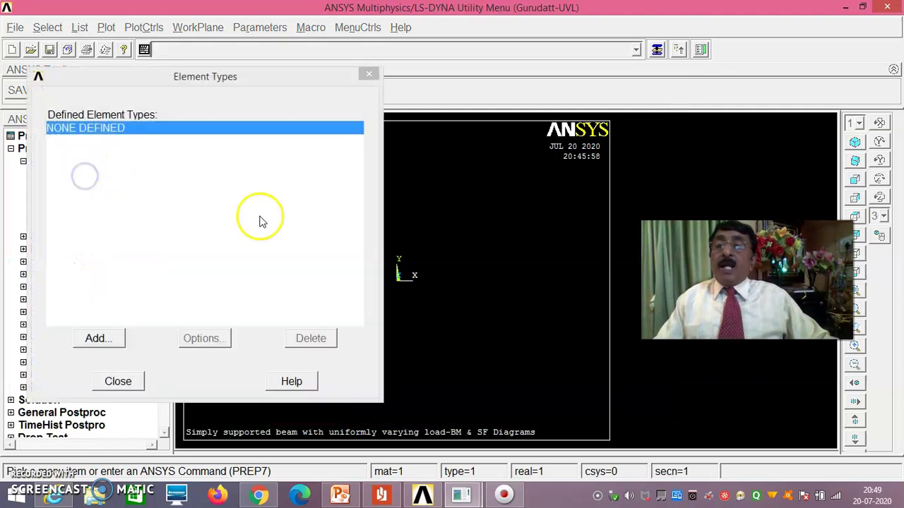
pyautogui.click(97, 338)
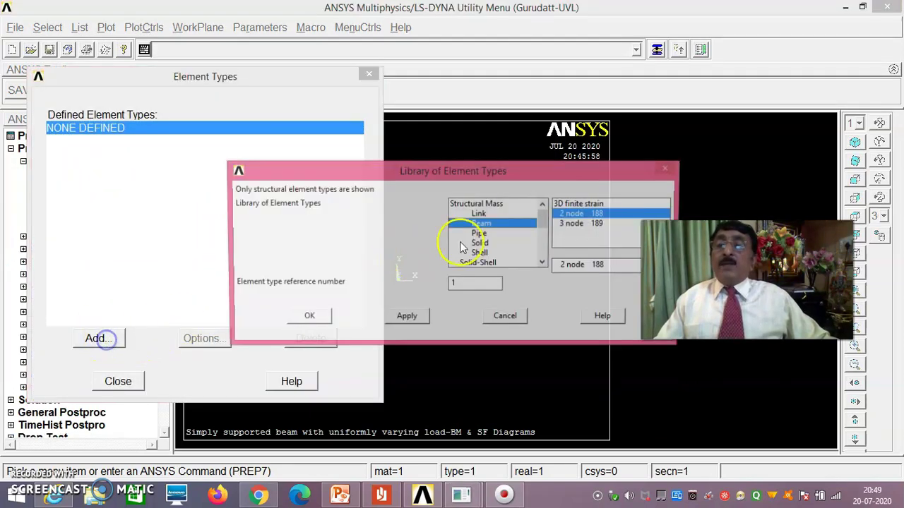
pyautogui.click(311, 317)
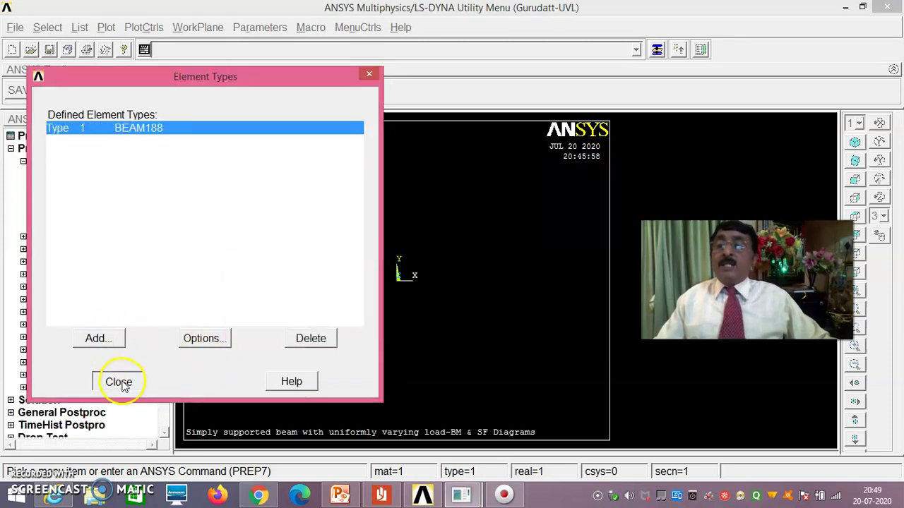
pyautogui.click(118, 382)
# Define material model 1 as linear elastic isotropic with EX 210e9 and PRXY 0.27.
pyautogui.click(80, 249)
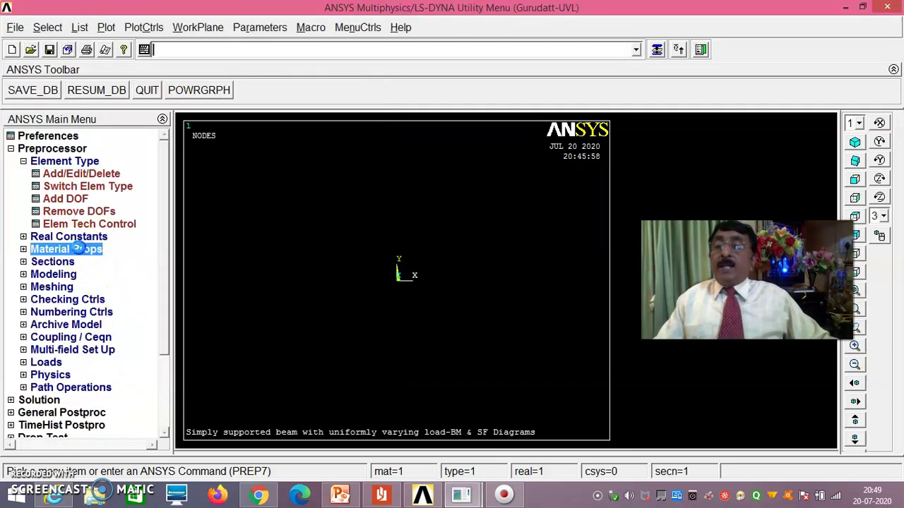
pyautogui.doubleClick(82, 237)
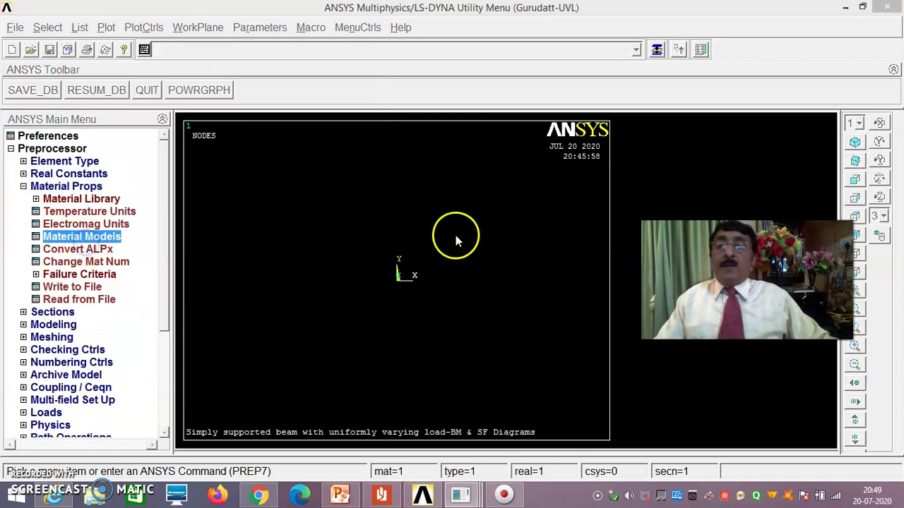
pyautogui.doubleClick(486, 225)
pyautogui.doubleClick(491, 240)
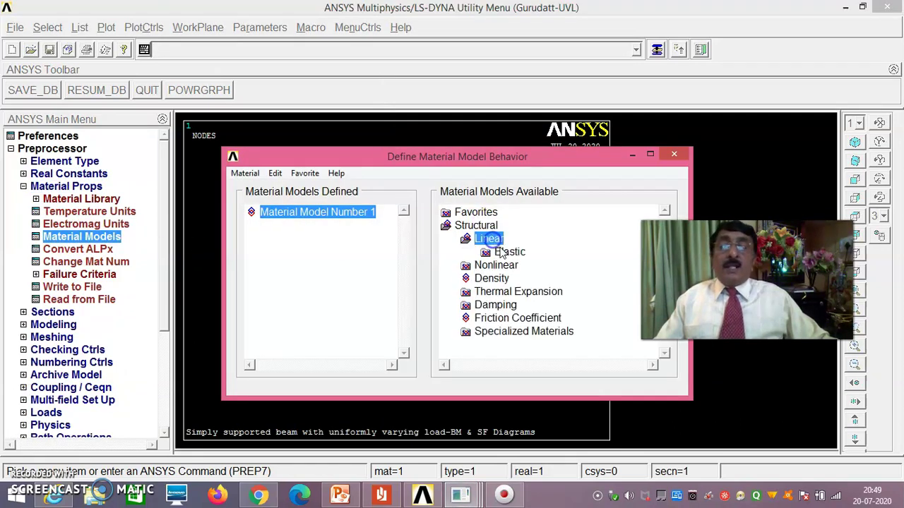
pyautogui.click(510, 253)
pyautogui.doubleClick(509, 252)
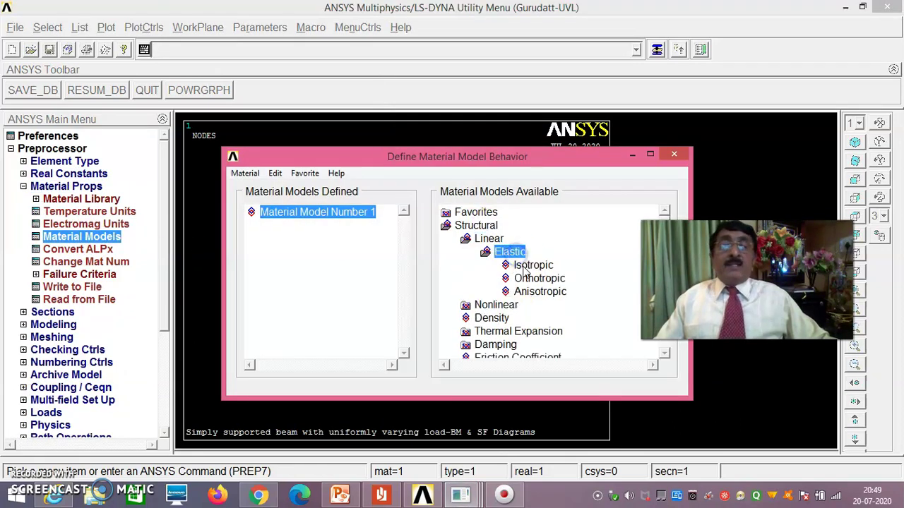
pyautogui.doubleClick(521, 265)
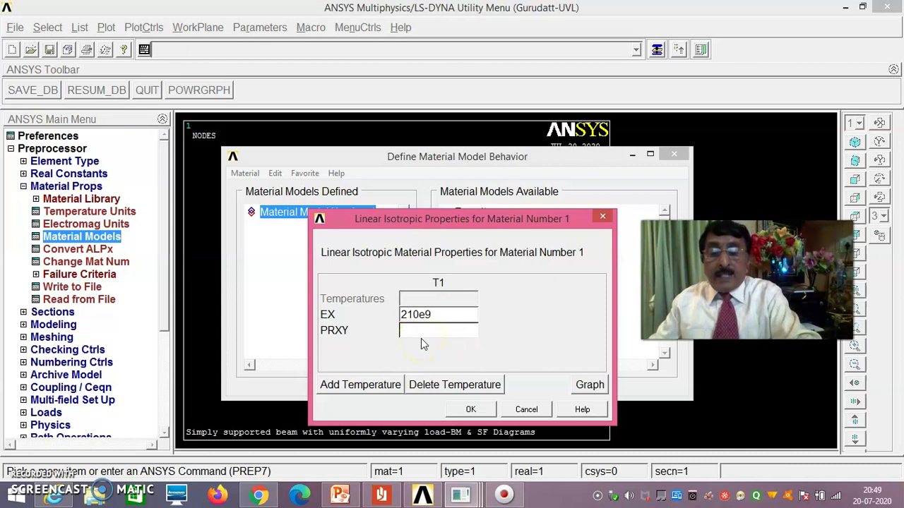
pyautogui.click(455, 317)
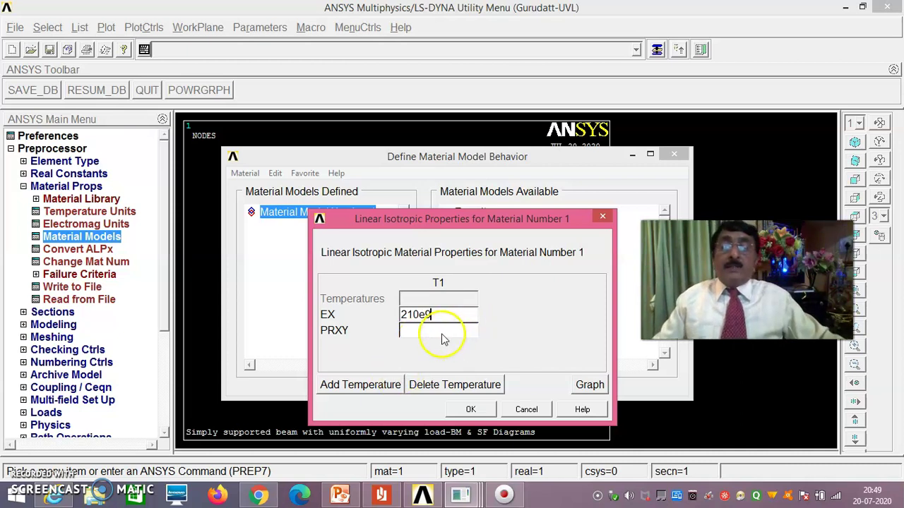
pyautogui.click(438, 332)
pyautogui.write('0.27')
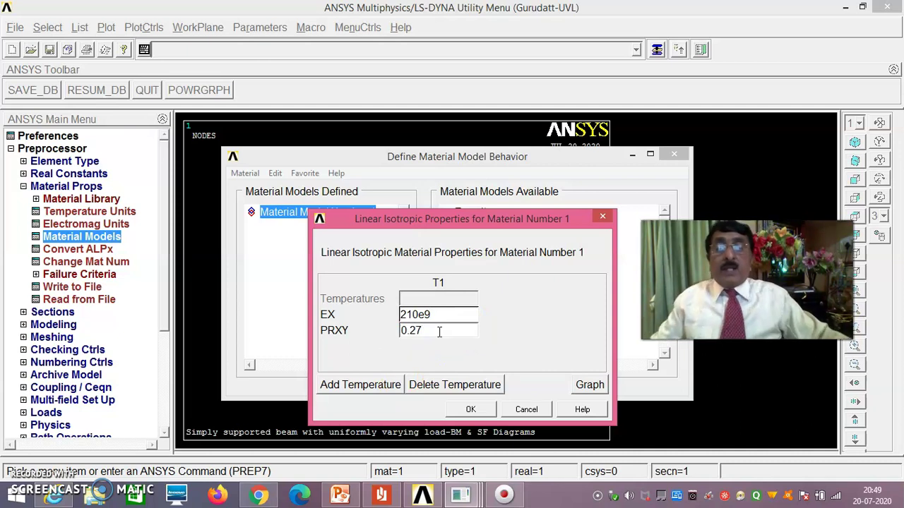
pyautogui.click(417, 315)
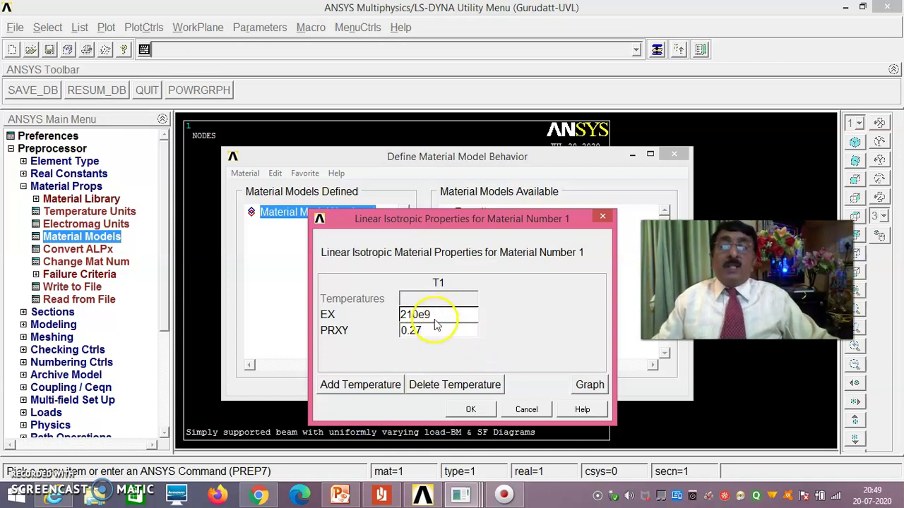
pyautogui.click(486, 410)
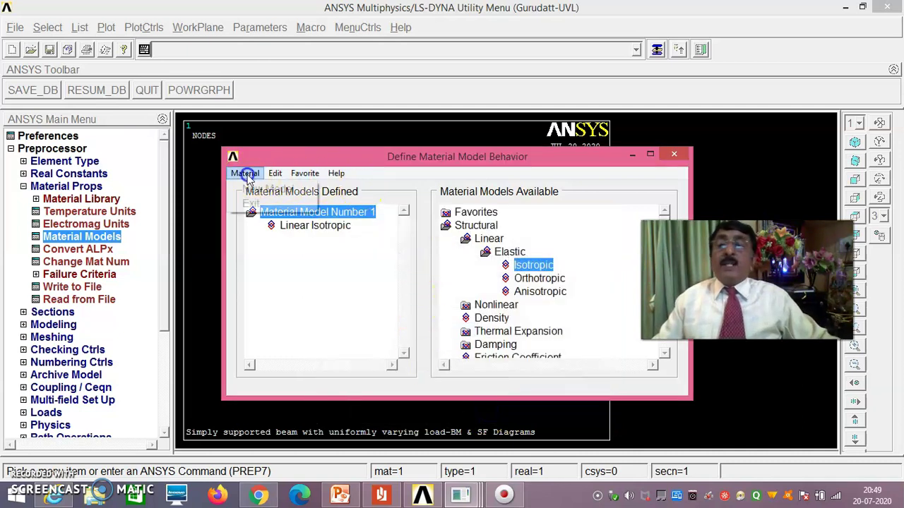
pyautogui.click(244, 173)
pyautogui.click(253, 203)
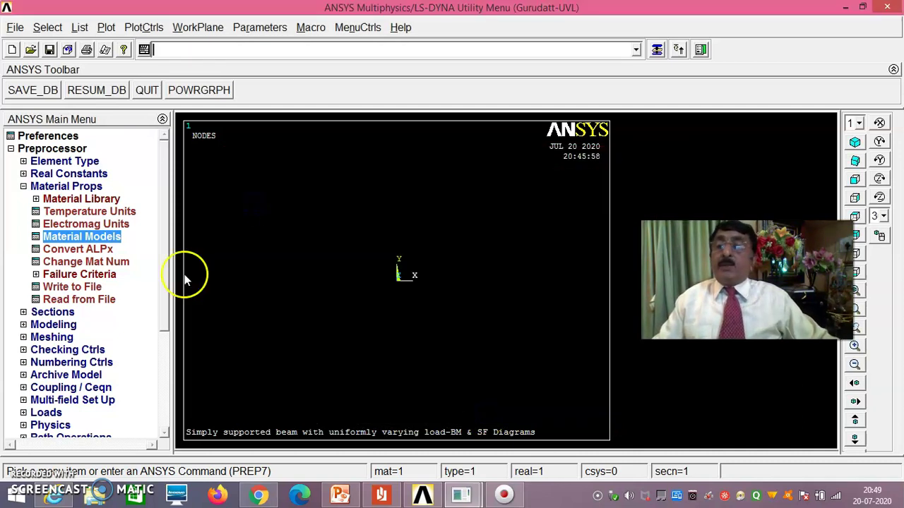
# Define a solid rectangular common beam section with ID 1, width B 0.2 and height H 0.3.
pyautogui.click(51, 311)
pyautogui.click(62, 224)
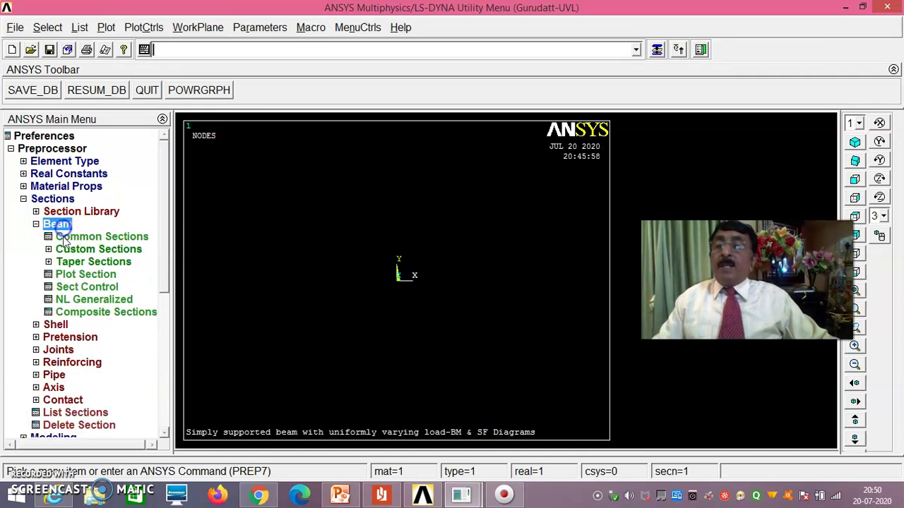
pyautogui.click(75, 238)
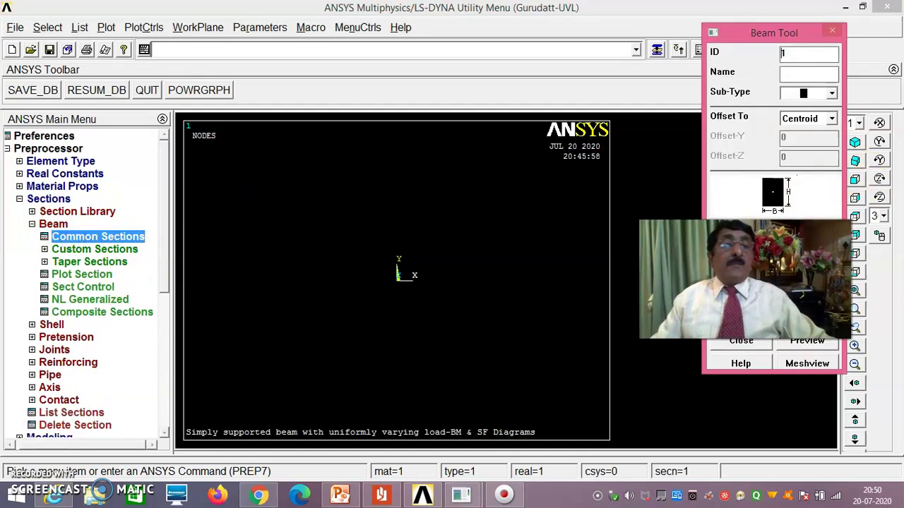
pyautogui.click(802, 237)
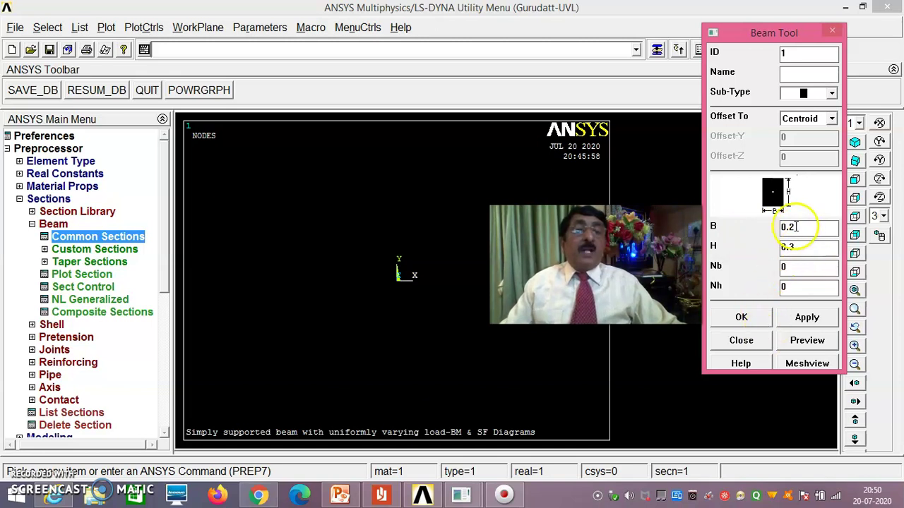
pyautogui.click(751, 318)
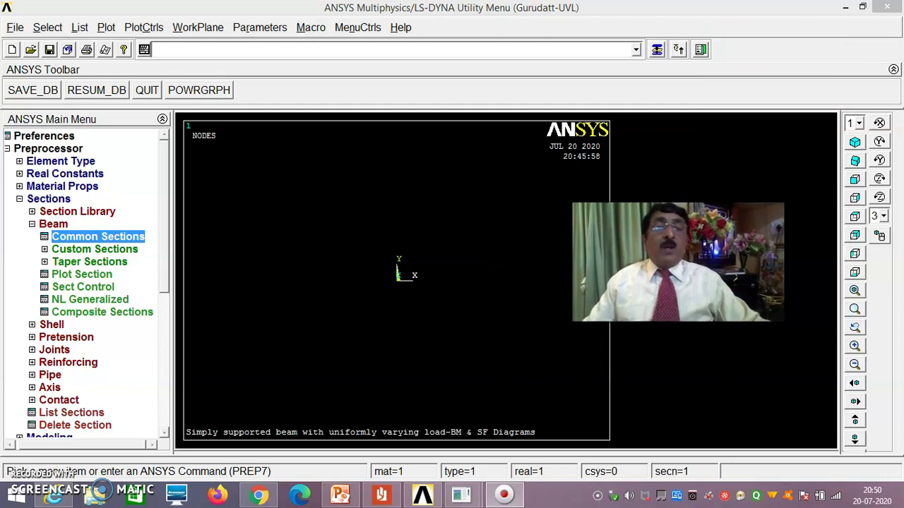
pyautogui.click(32, 224)
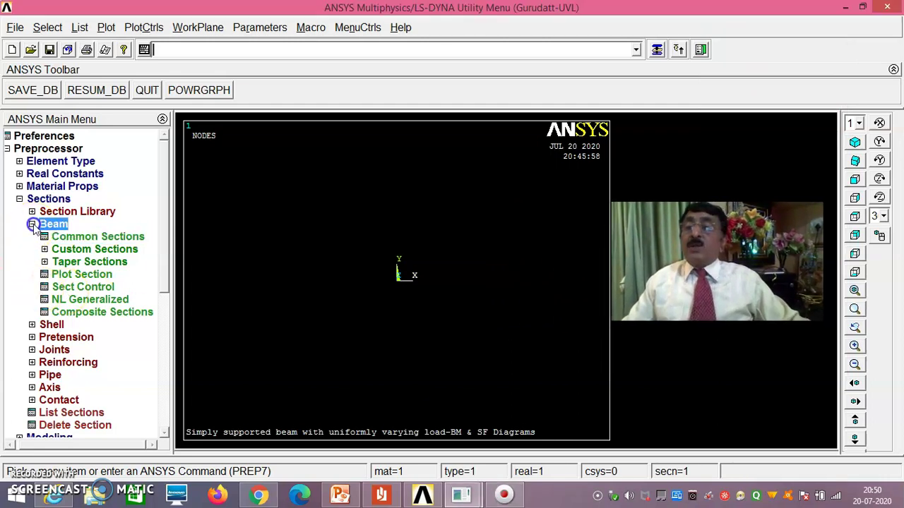
pyautogui.click(32, 225)
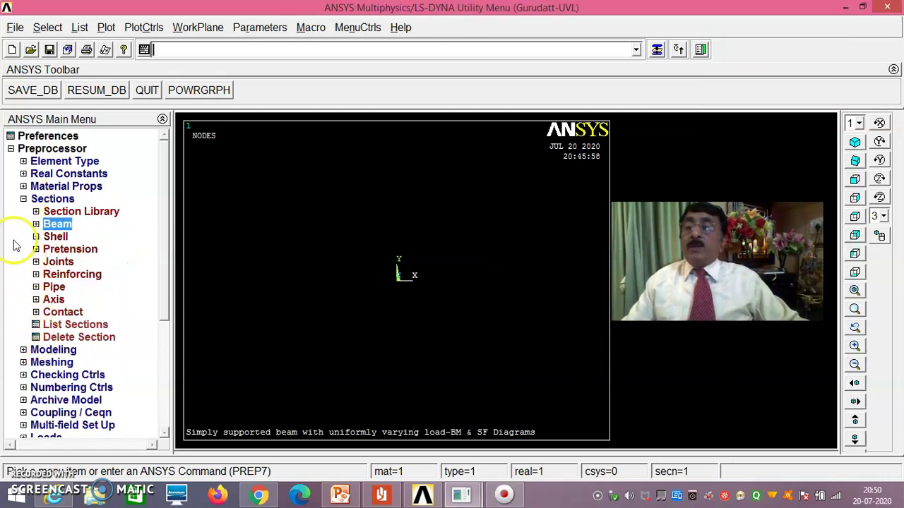
pyautogui.click(23, 199)
# Create keypoint 1 in the active coordinate system at 0, 0, 0.
pyautogui.click(48, 211)
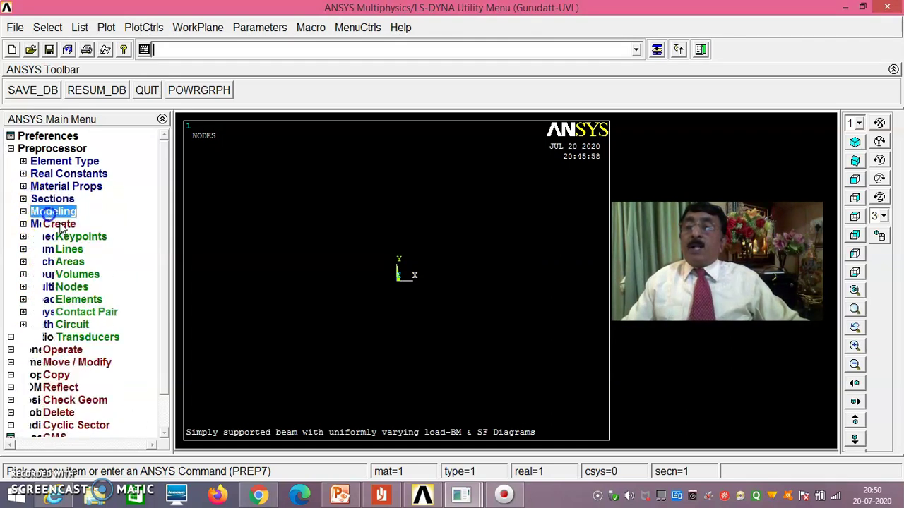
pyautogui.click(78, 236)
pyautogui.click(94, 262)
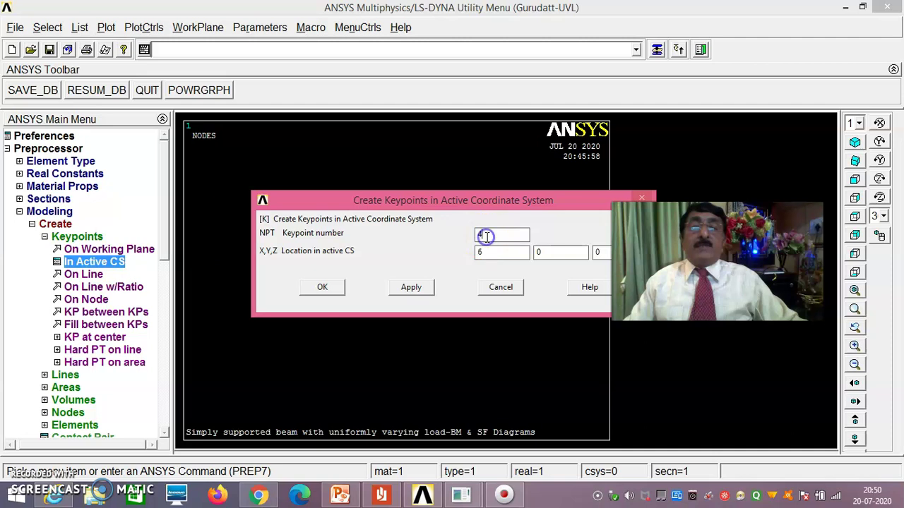
pyautogui.click(491, 253)
pyautogui.write('0')
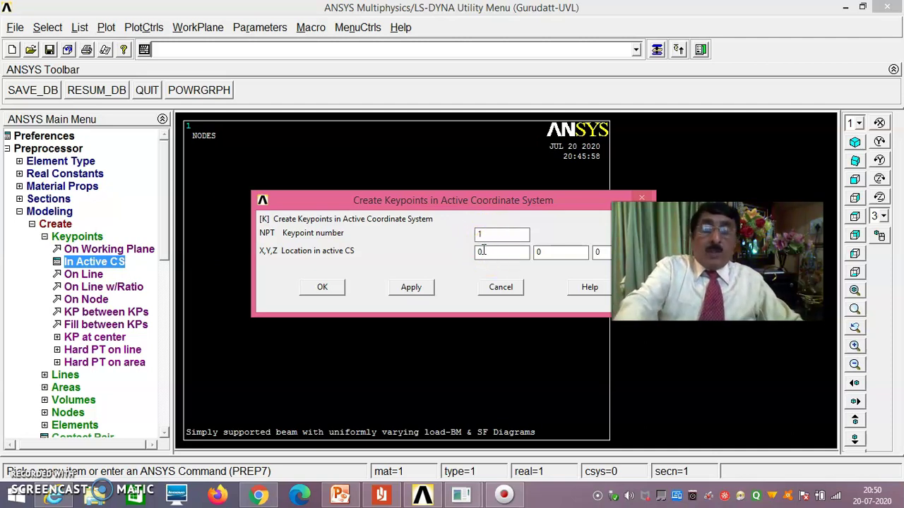
pyautogui.click(415, 288)
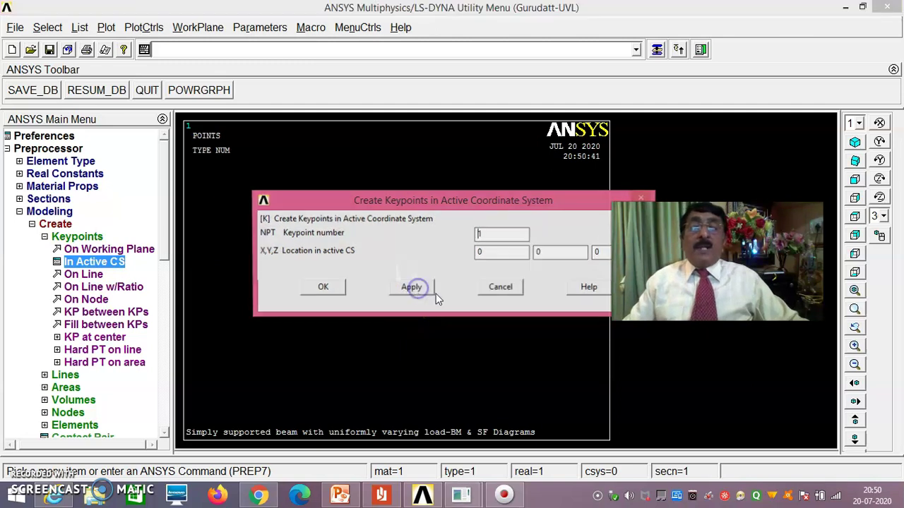
# Create keypoints 2, 3 and 4 at X = 3, 4.5 and 6, with Y and Z at 0.
pyautogui.click(444, 334)
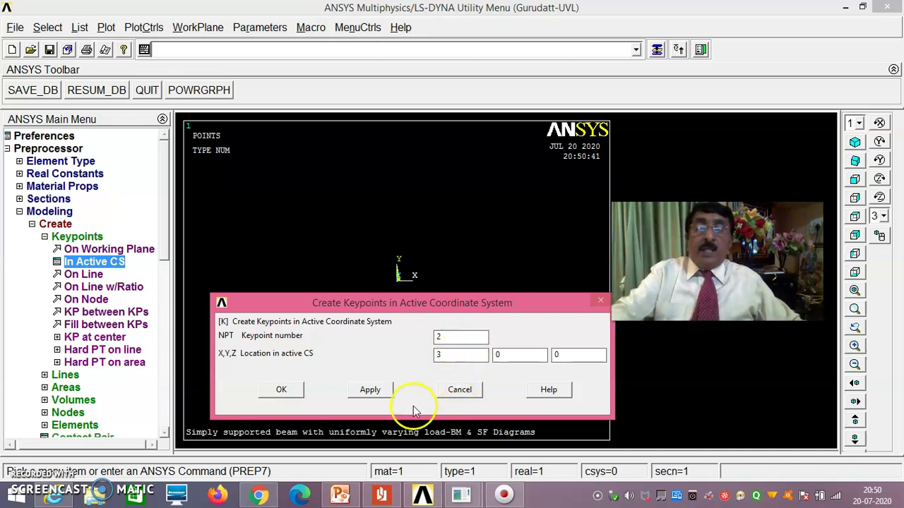
pyautogui.click(372, 390)
pyautogui.click(451, 362)
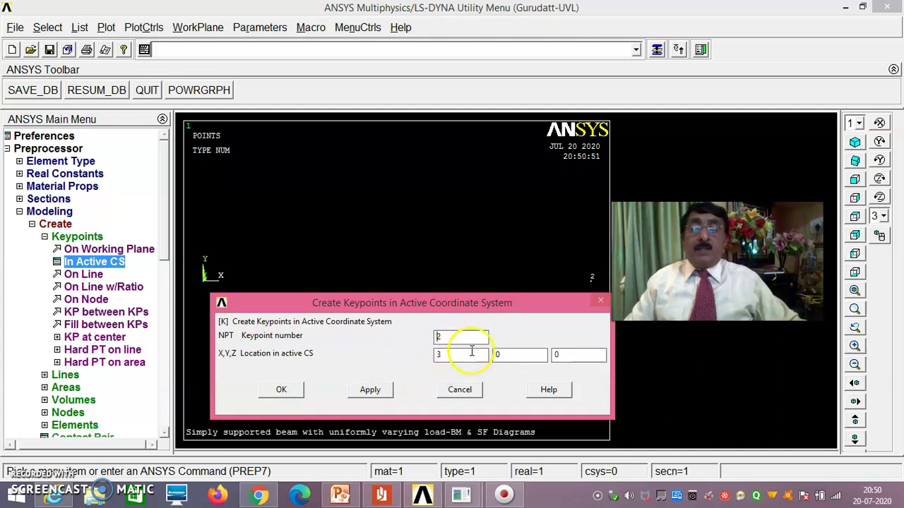
pyautogui.doubleClick(455, 337)
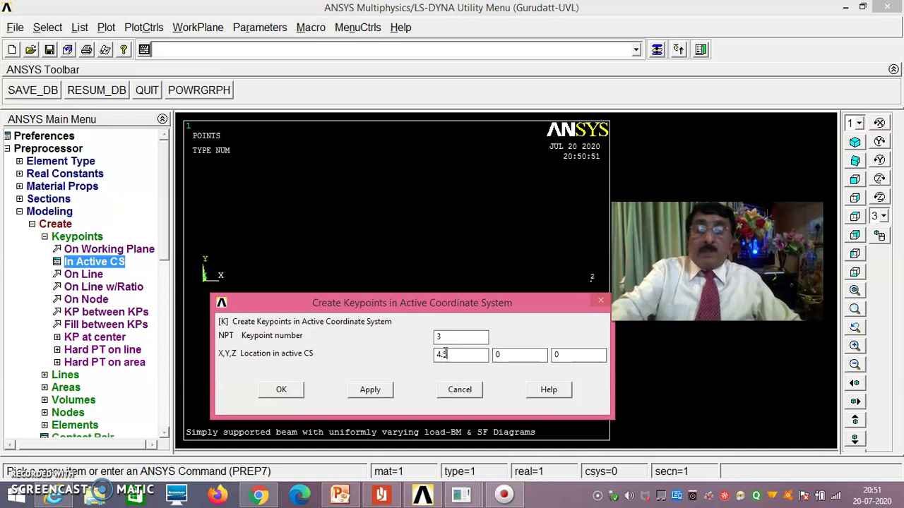
pyautogui.click(373, 391)
pyautogui.doubleClick(452, 338)
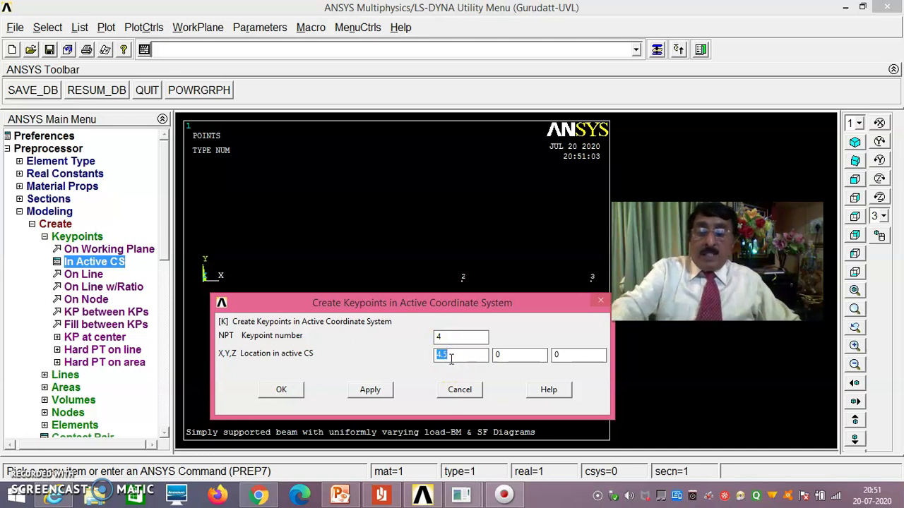
pyautogui.click(282, 390)
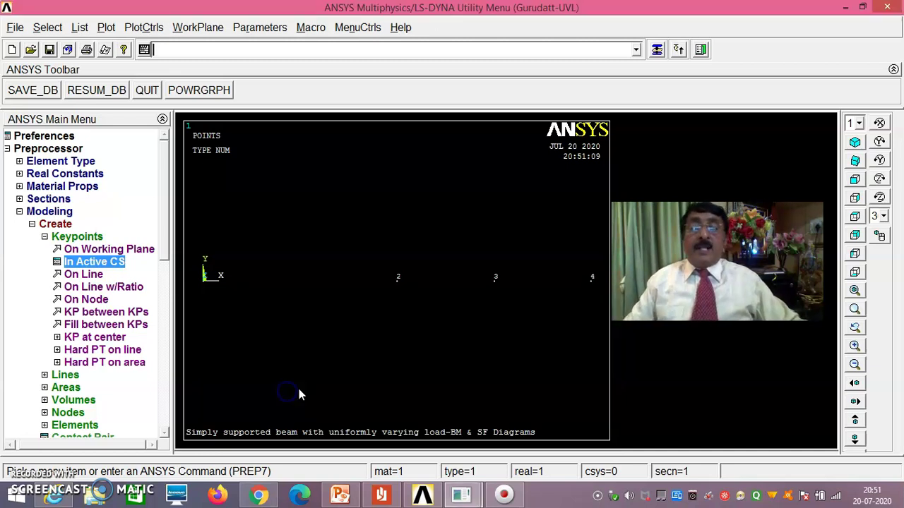
# Create straight lines joining keypoints 1 to 2, 2 to 3 and 3 to 4.
pyautogui.click(67, 375)
pyautogui.click(106, 277)
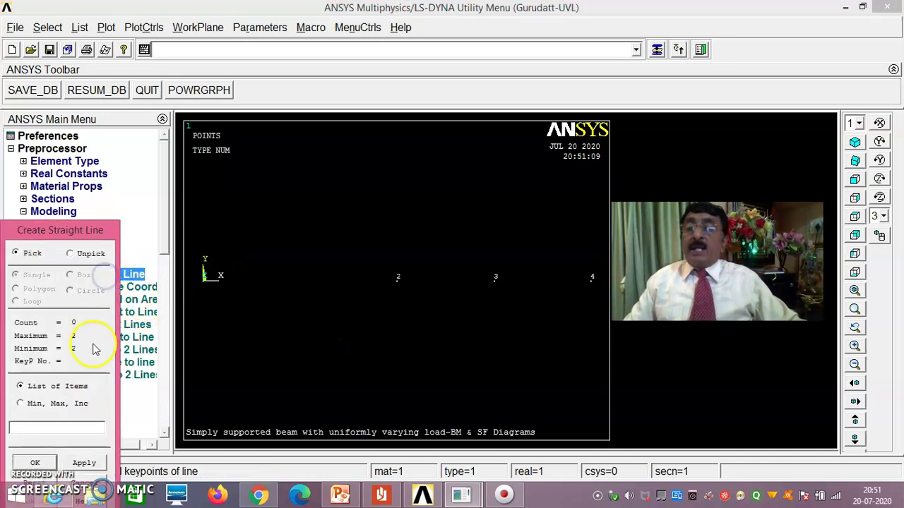
pyautogui.moveTo(97, 228); pyautogui.dragTo(131, 150)
pyautogui.click(194, 299)
pyautogui.click(389, 302)
pyautogui.click(399, 304)
pyautogui.click(484, 299)
pyautogui.click(551, 295)
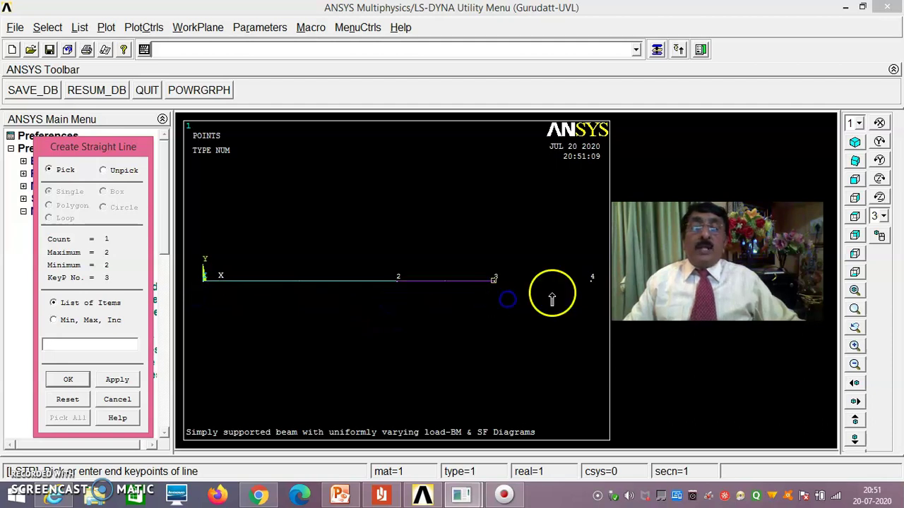
pyautogui.click(68, 379)
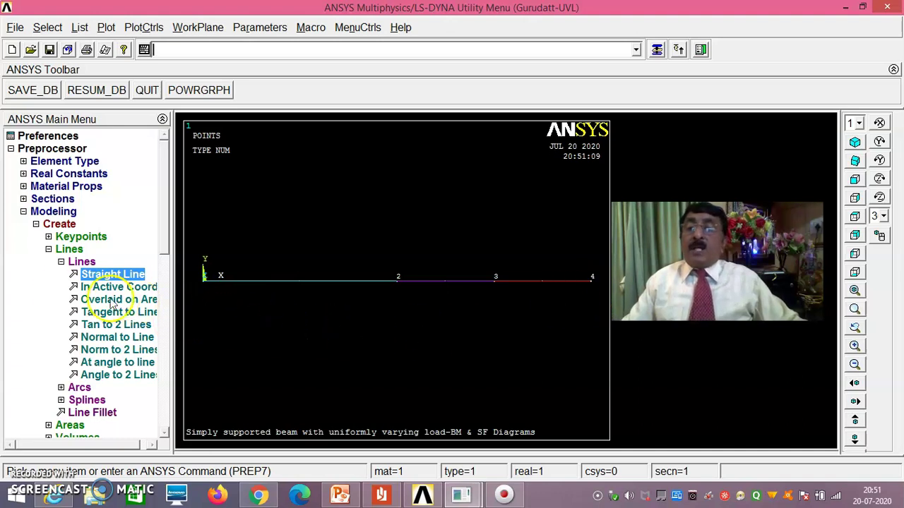
pyautogui.click(23, 212)
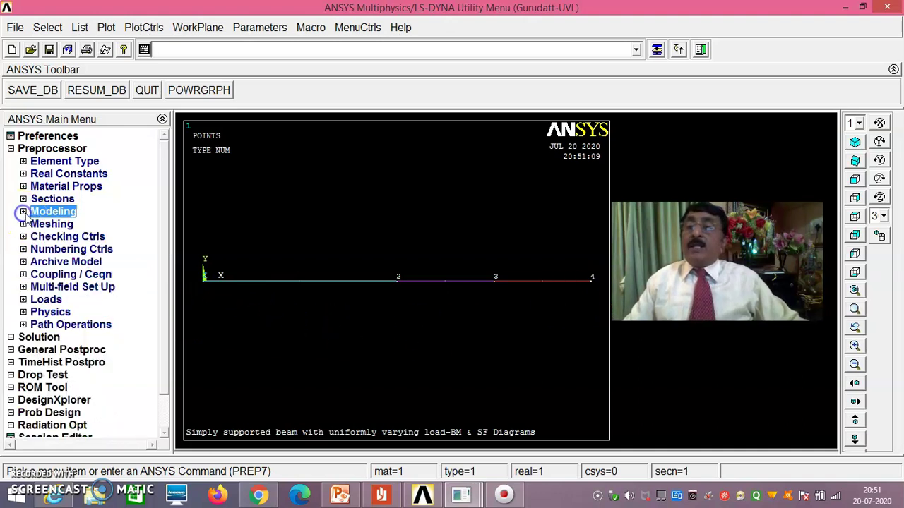
# Assign material 1, element type 1 BEAM188 and section 1 to the three beam lines.
pyautogui.click(44, 224)
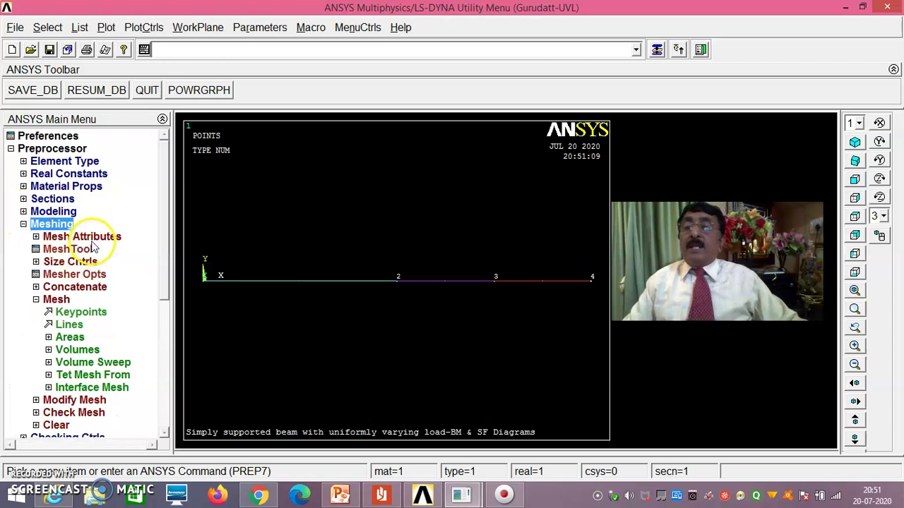
pyautogui.click(90, 238)
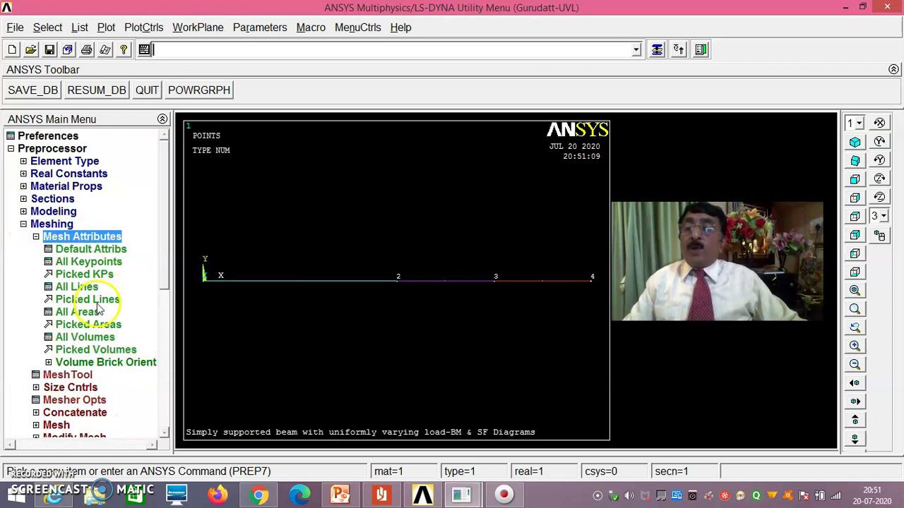
pyautogui.click(88, 299)
pyautogui.click(329, 294)
pyautogui.click(428, 296)
pyautogui.click(525, 294)
pyautogui.click(34, 462)
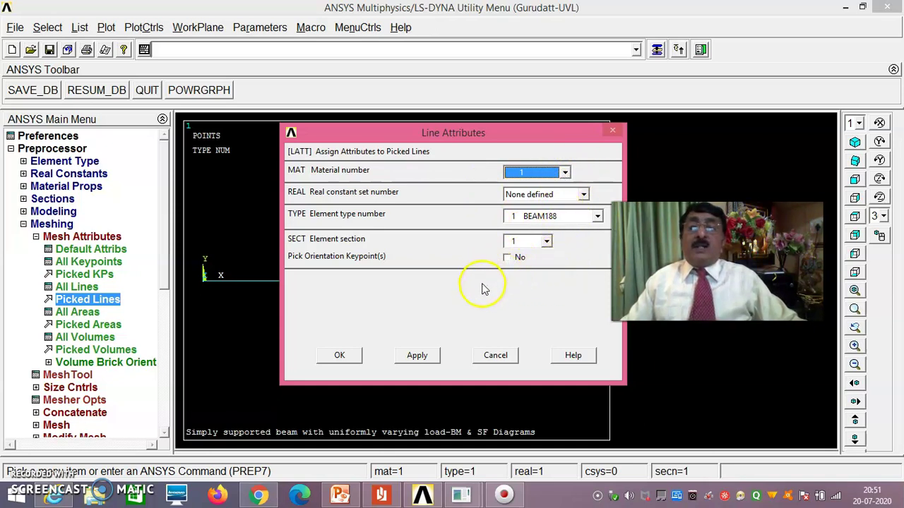
pyautogui.click(341, 356)
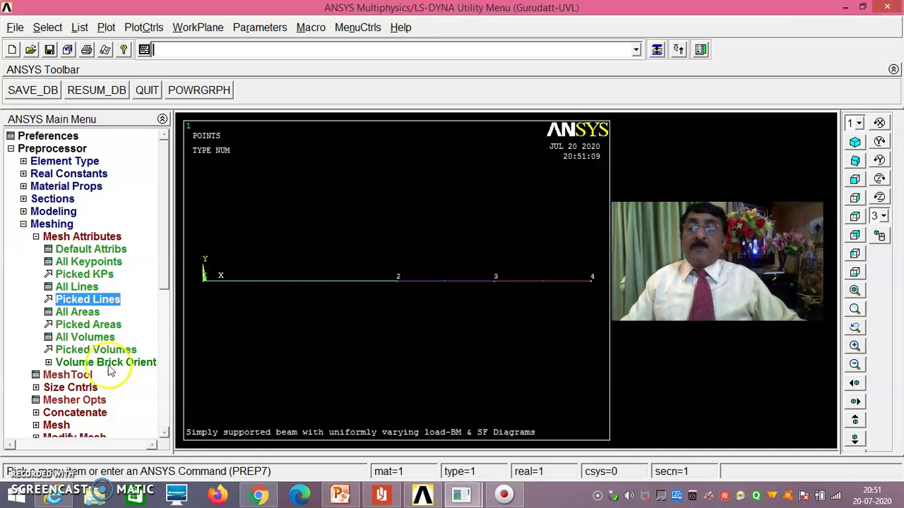
# Set the element size on all three picked lines to 5 element divisions each.
pyautogui.moveTo(165, 259); pyautogui.dragTo(164, 289)
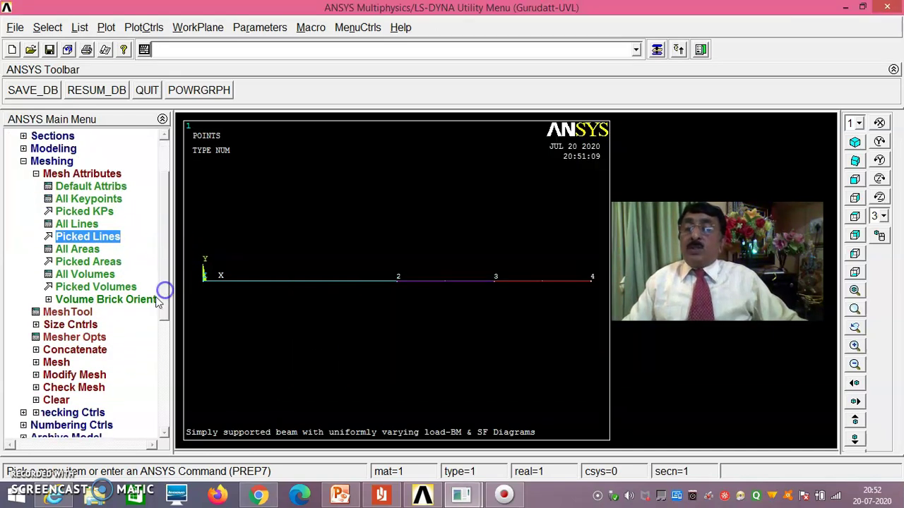
pyautogui.click(70, 324)
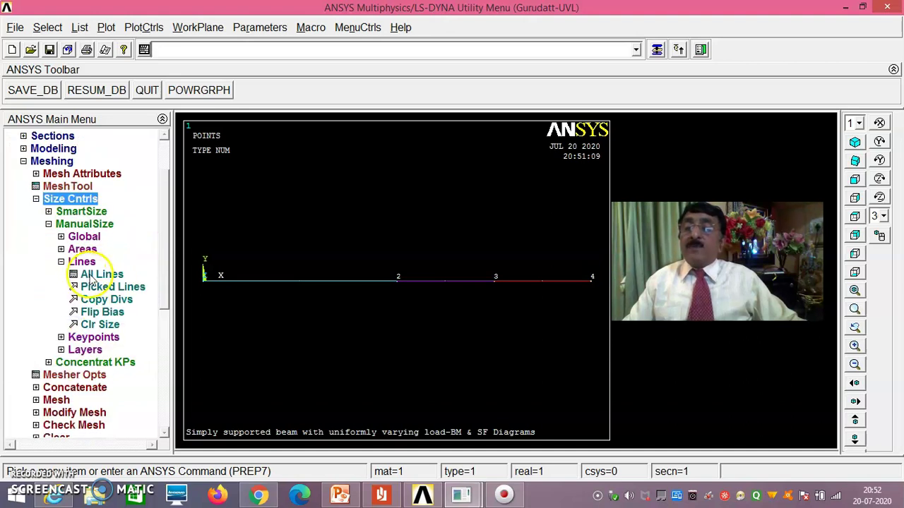
pyautogui.click(113, 286)
pyautogui.click(291, 293)
pyautogui.click(412, 291)
pyautogui.click(541, 289)
pyautogui.moveTo(99, 239); pyautogui.dragTo(161, 159)
pyautogui.click(91, 379)
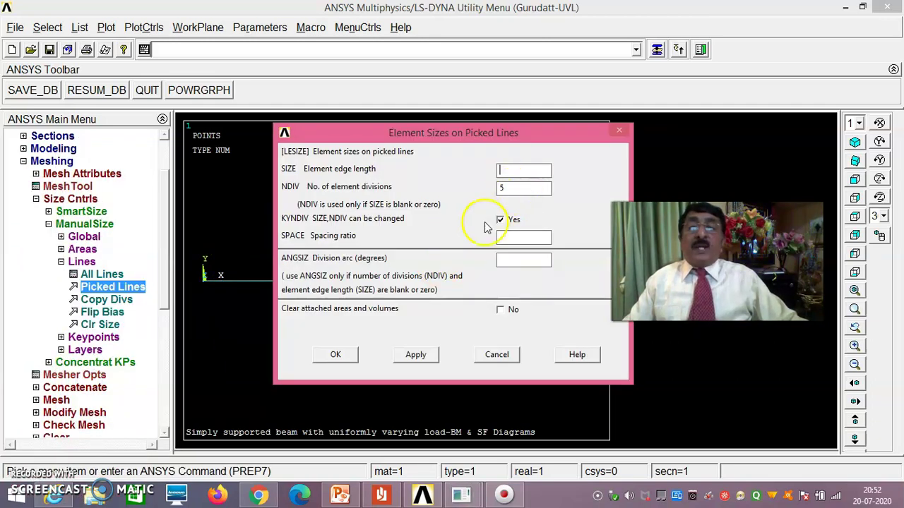
pyautogui.click(344, 355)
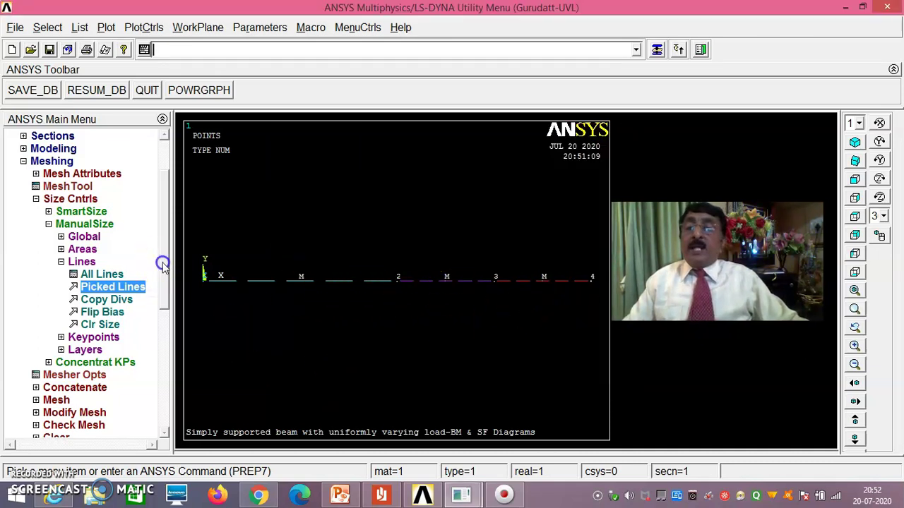
# Mesh all the beam lines.
pyautogui.scroll(-3, 167, 305)
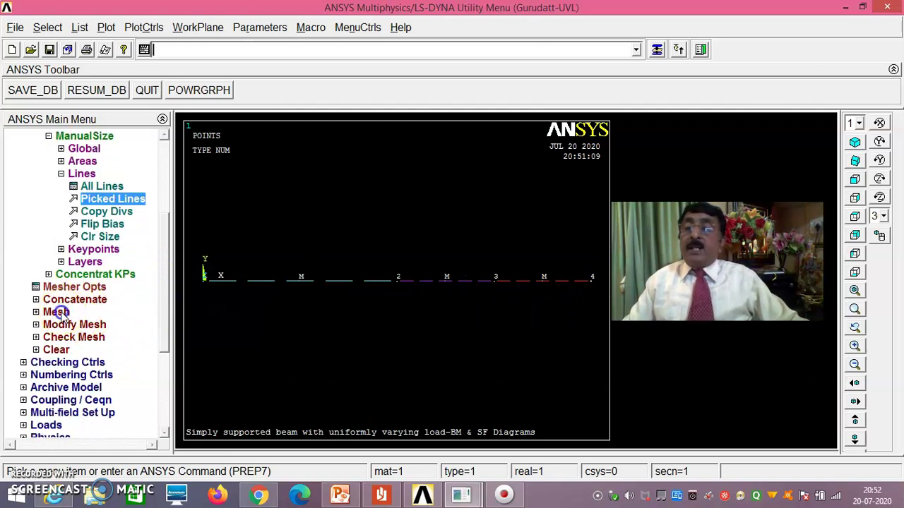
pyautogui.click(58, 312)
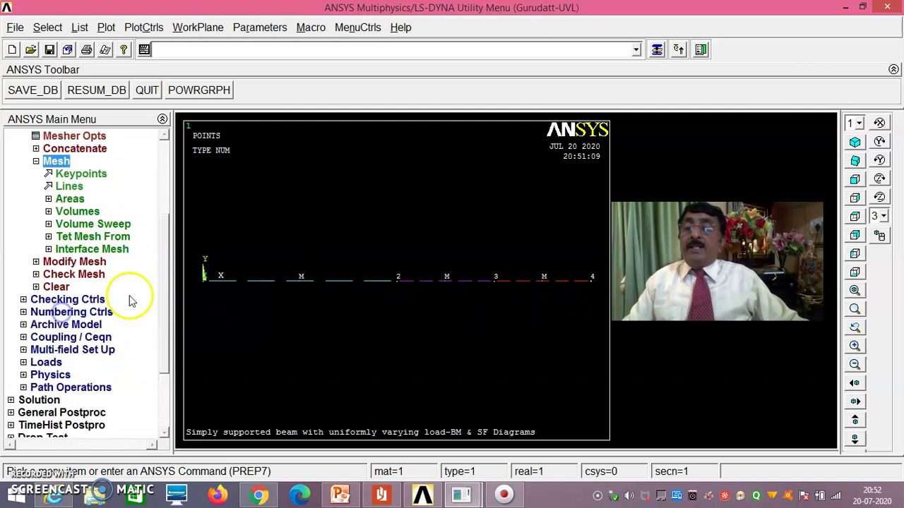
pyautogui.click(68, 187)
pyautogui.moveTo(125, 191); pyautogui.dragTo(139, 174)
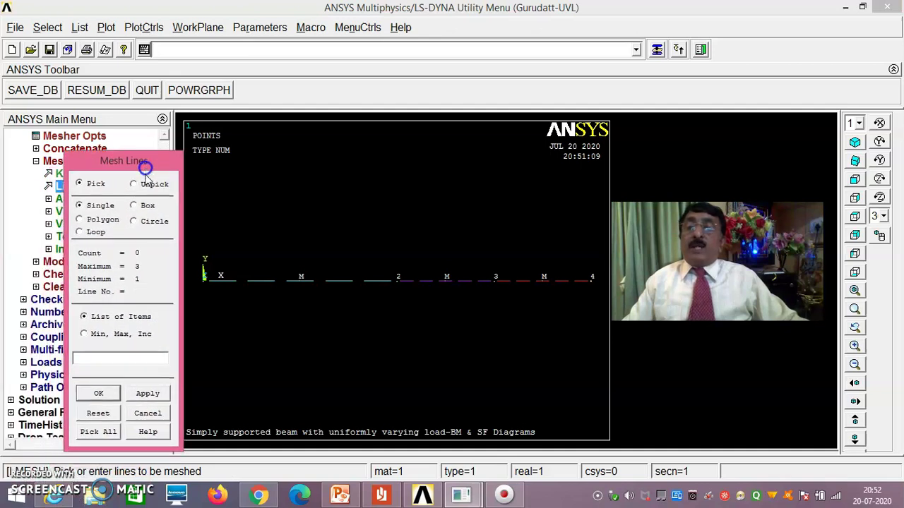
pyautogui.click(106, 434)
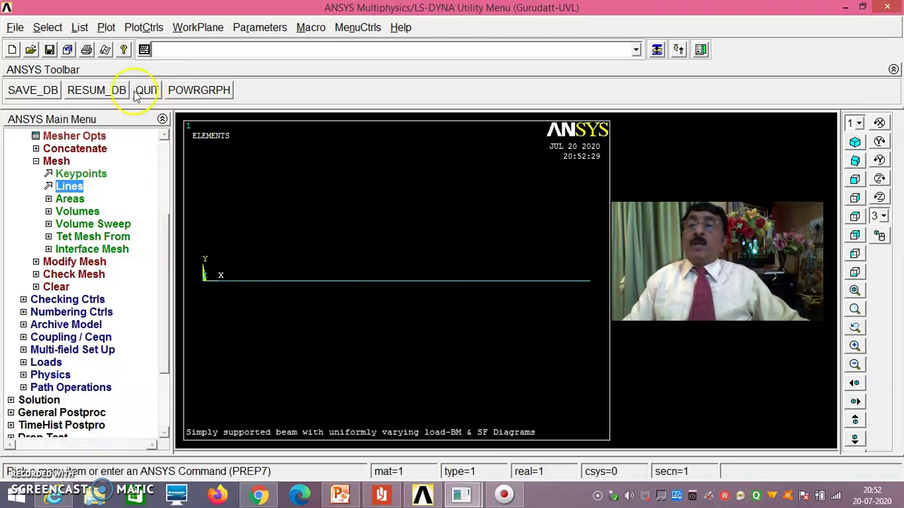
# List the elements with their nodes and attributes, and close the listing after checking it.
pyautogui.click(79, 28)
pyautogui.moveTo(126, 156)
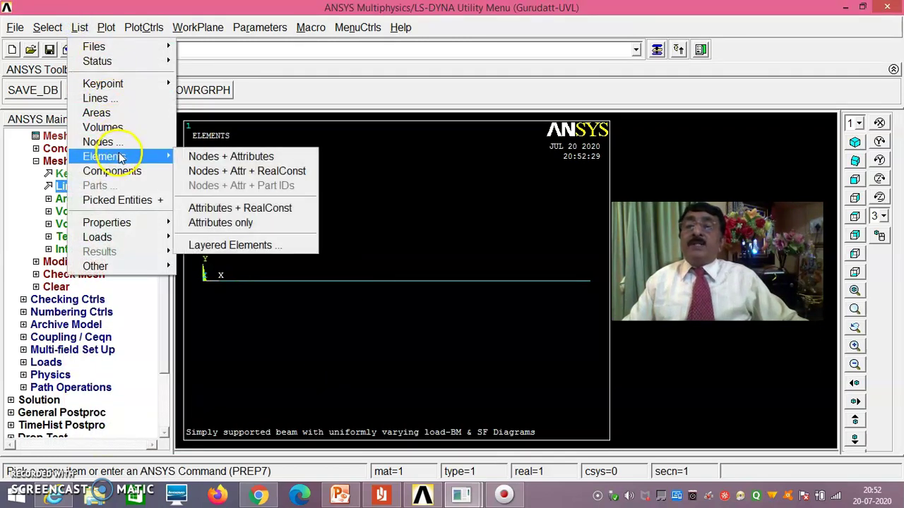
pyautogui.click(219, 157)
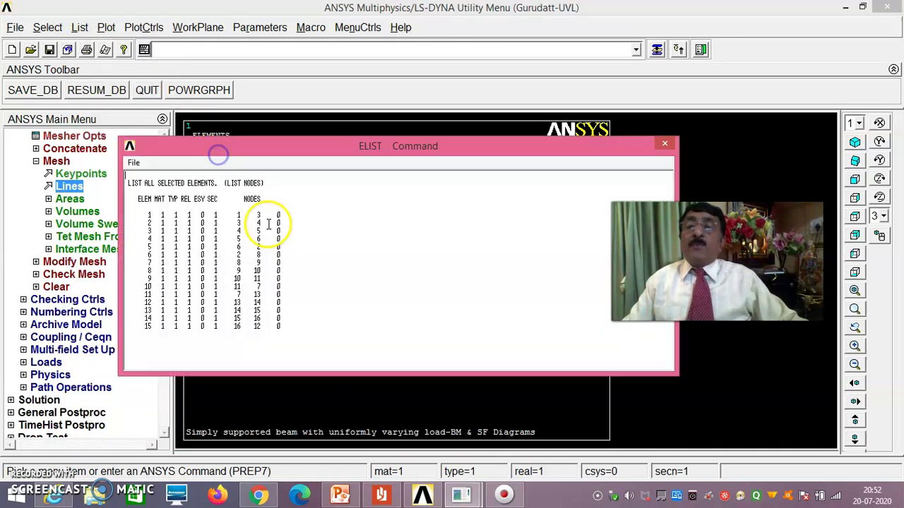
pyautogui.click(663, 147)
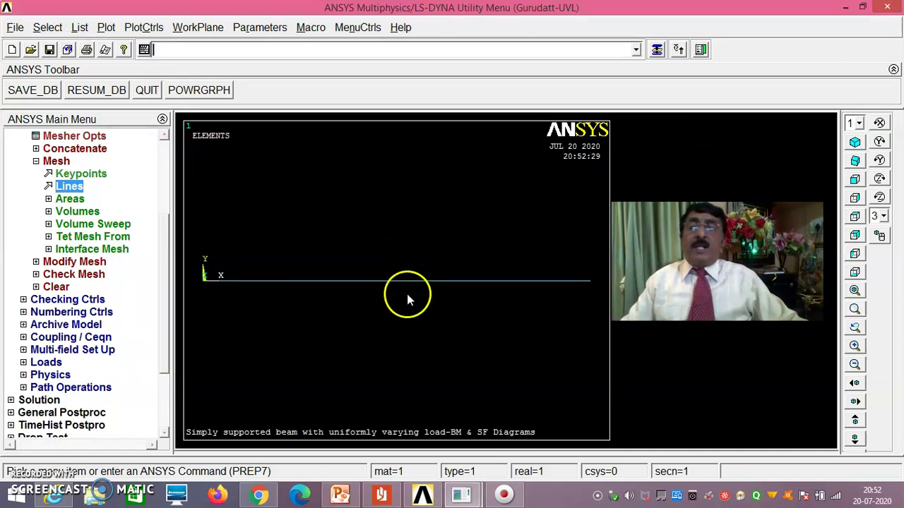
# Plot the lines and constrain UX, UY, UZ, ROTX and ROTY at both end keypoints with a displacement of 0.
pyautogui.click(106, 27)
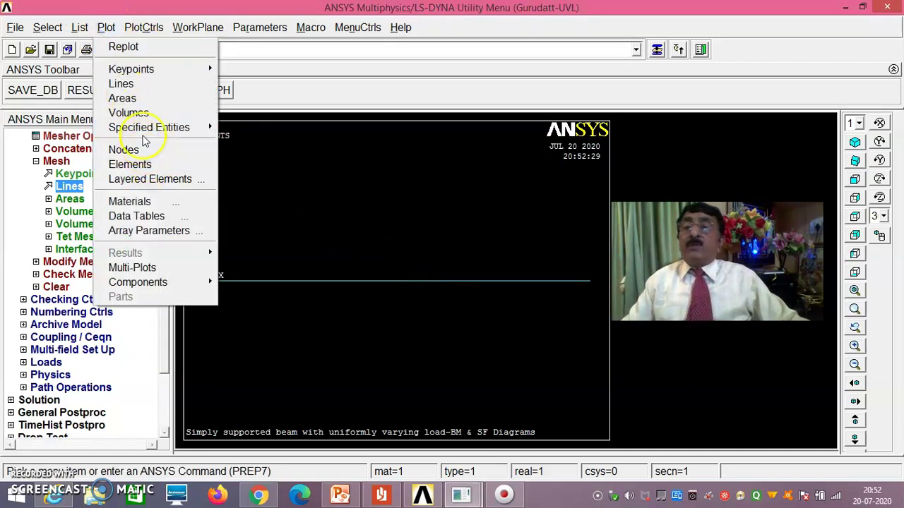
pyautogui.click(126, 83)
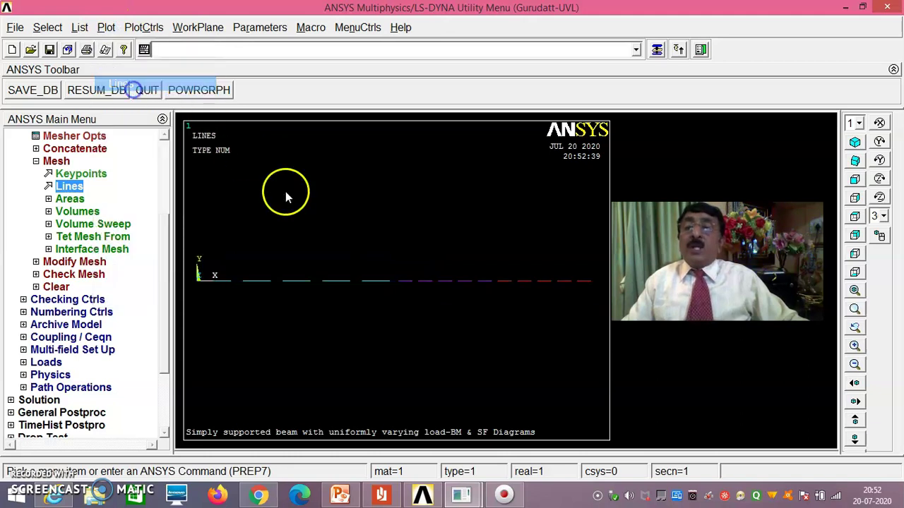
pyautogui.moveTo(163, 256); pyautogui.dragTo(163, 277)
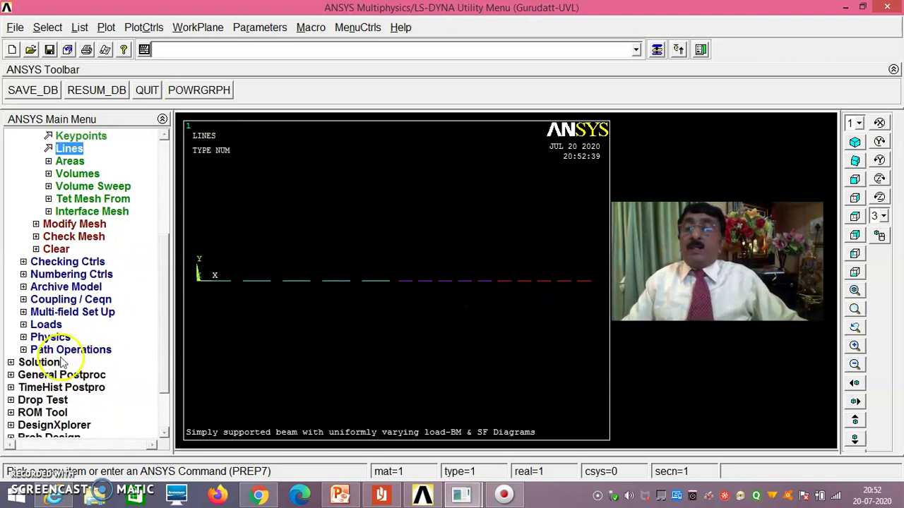
pyautogui.click(49, 325)
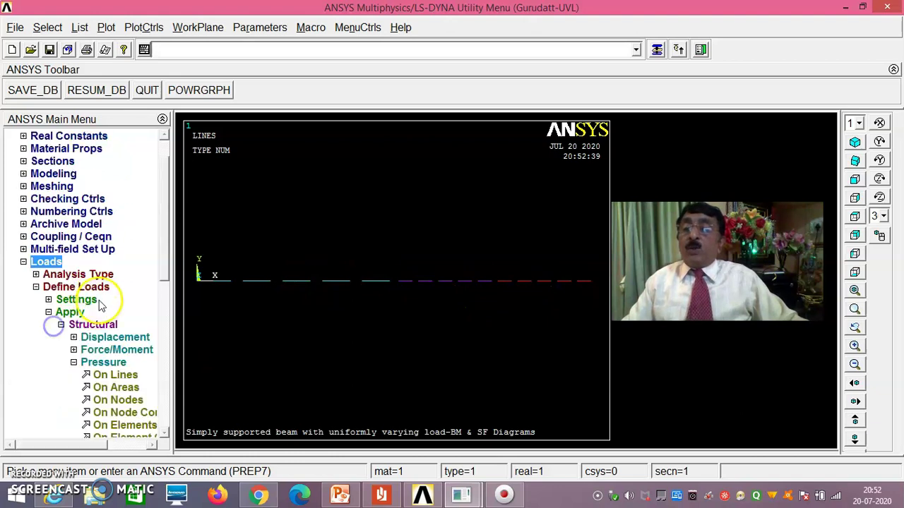
pyautogui.click(99, 336)
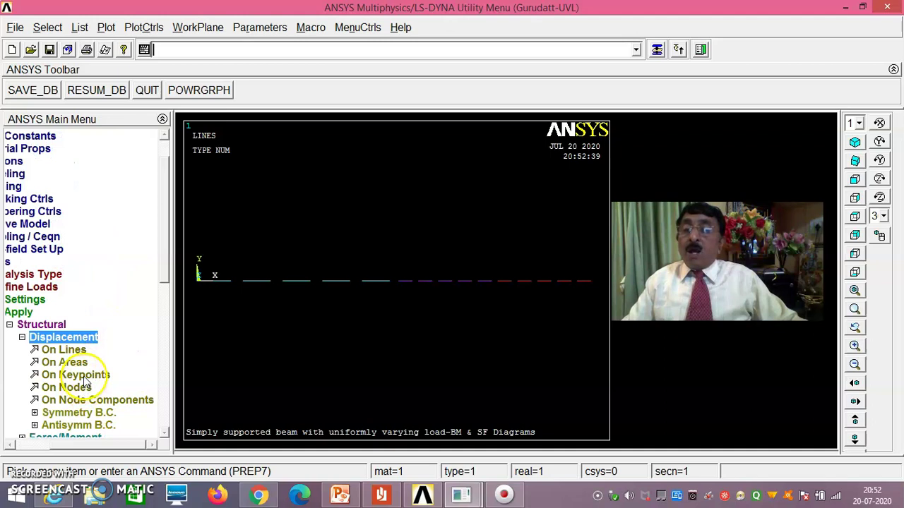
pyautogui.click(81, 375)
pyautogui.click(198, 294)
pyautogui.click(593, 281)
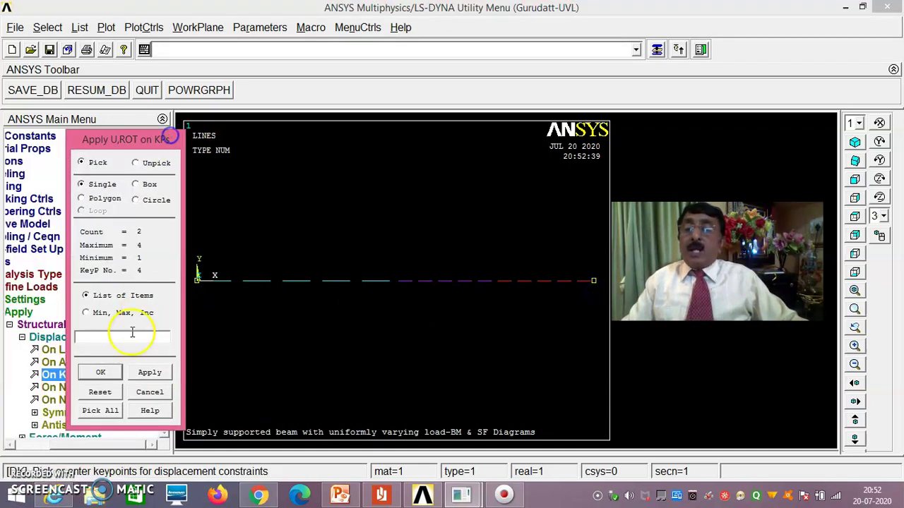
pyautogui.click(103, 375)
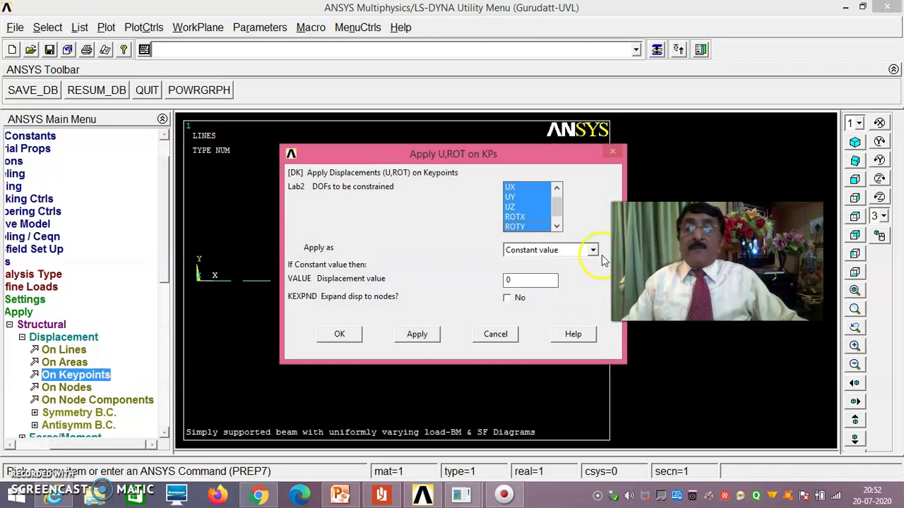
pyautogui.click(556, 227)
pyautogui.click(557, 197)
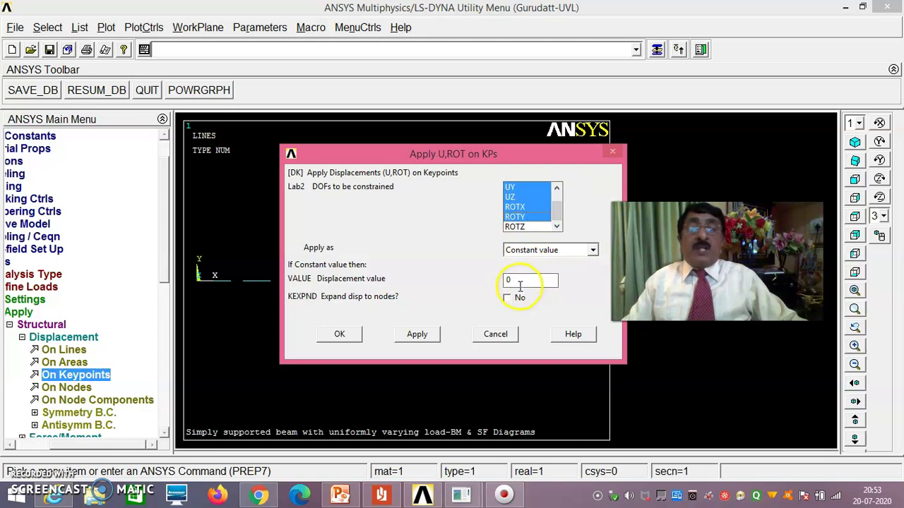
pyautogui.click(339, 336)
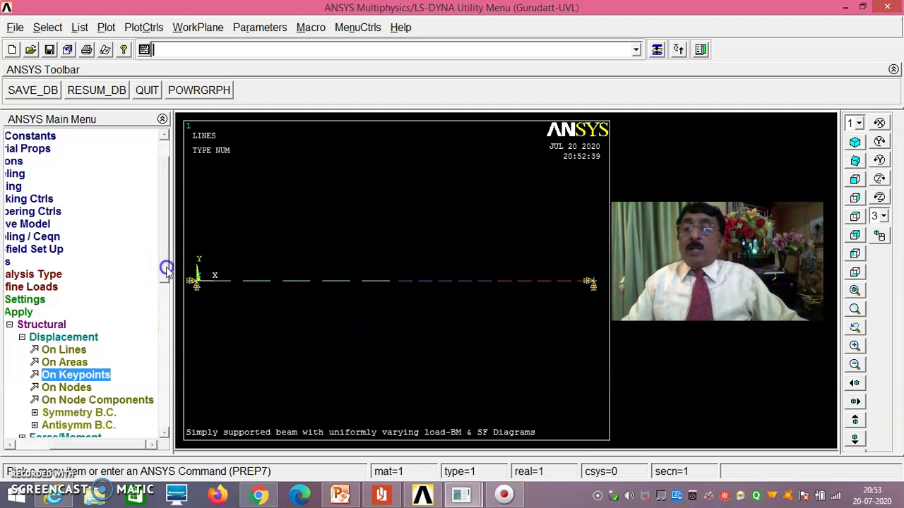
# Apply a constant FY force of -80000 at keypoint 3.
pyautogui.moveTo(163, 265); pyautogui.dragTo(163, 307)
pyautogui.click(74, 350)
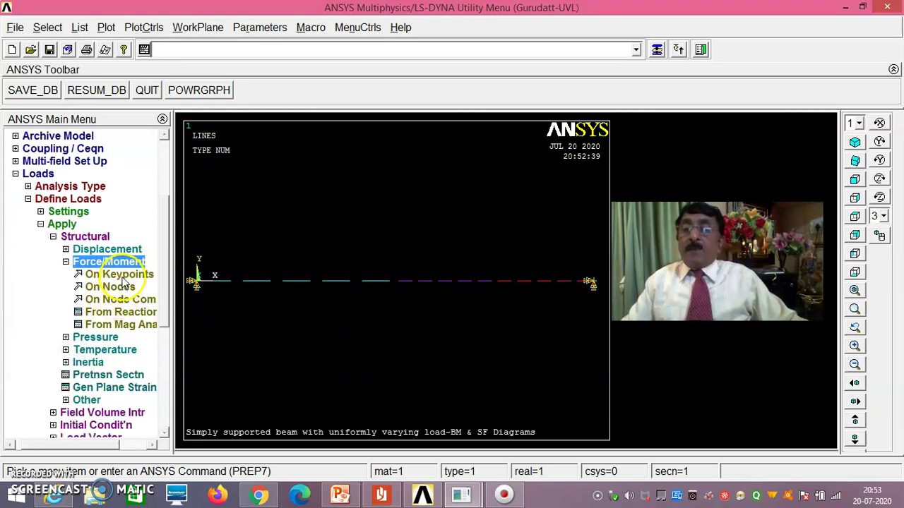
pyautogui.click(118, 275)
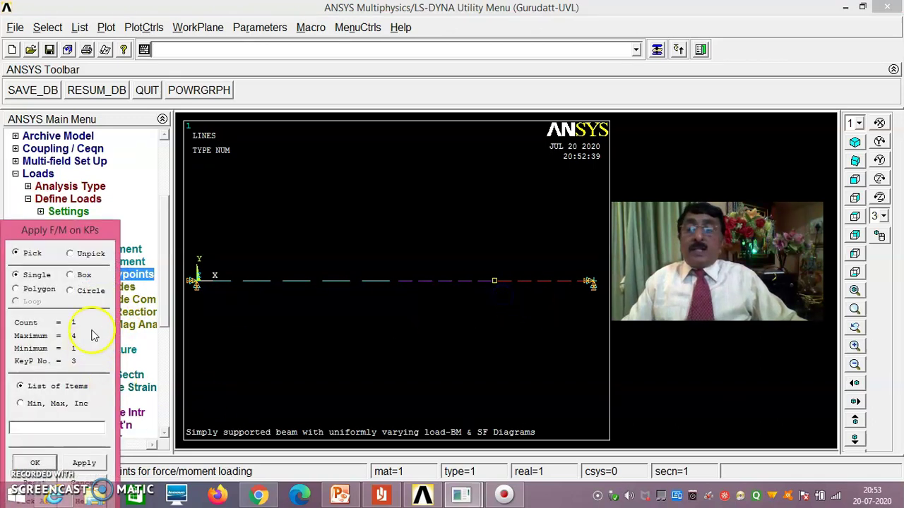
pyautogui.moveTo(106, 232); pyautogui.dragTo(135, 165)
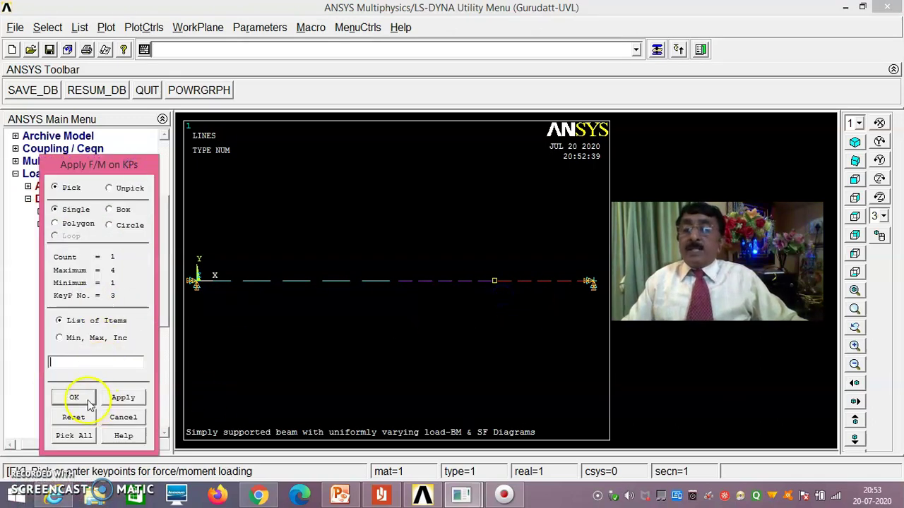
pyautogui.click(79, 397)
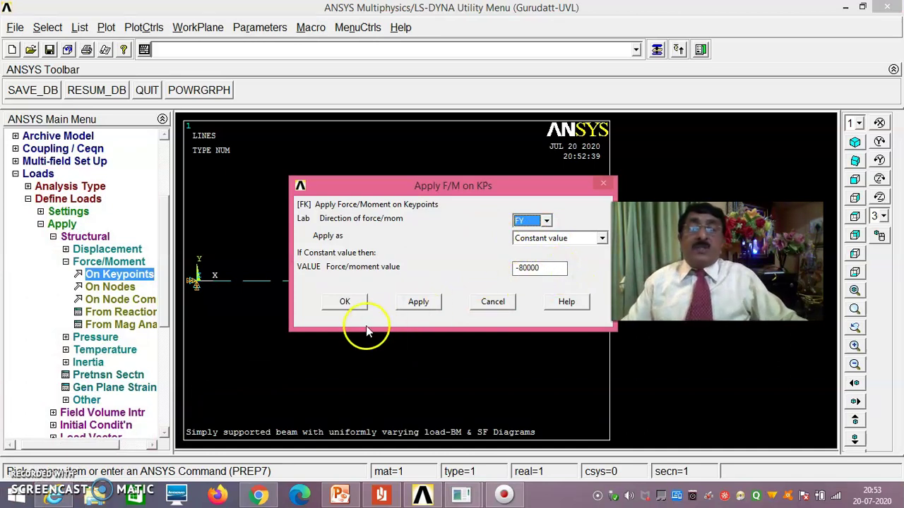
pyautogui.click(357, 304)
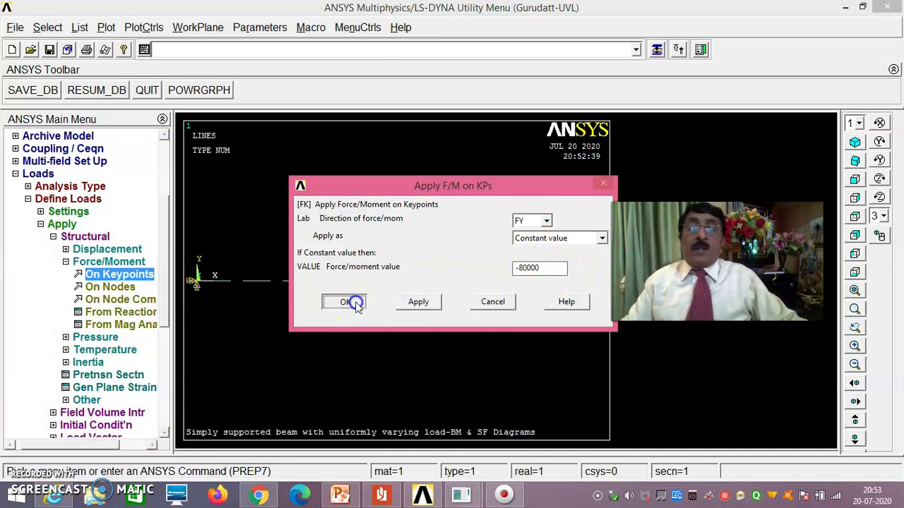
pyautogui.click(102, 338)
pyautogui.click(117, 375)
pyautogui.moveTo(81, 230); pyautogui.dragTo(123, 188)
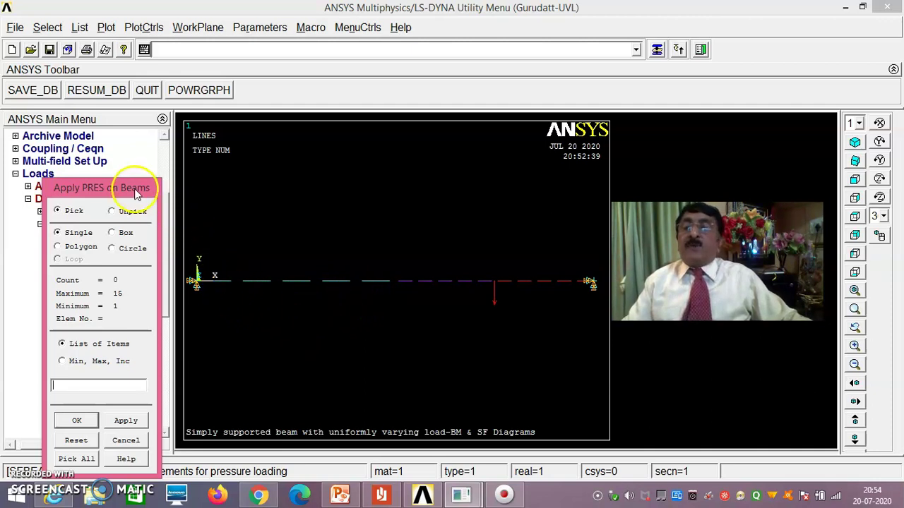
pyautogui.moveTo(137, 185); pyautogui.dragTo(141, 153)
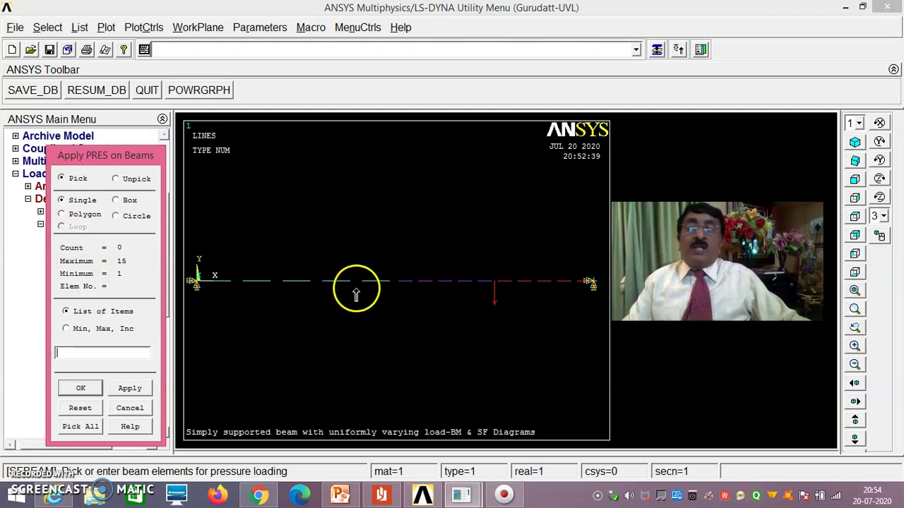
pyautogui.click(85, 389)
# Apply beam pressure to element 1 with load key 2, value 0 at node I and 8000 at node J.
pyautogui.click(129, 377)
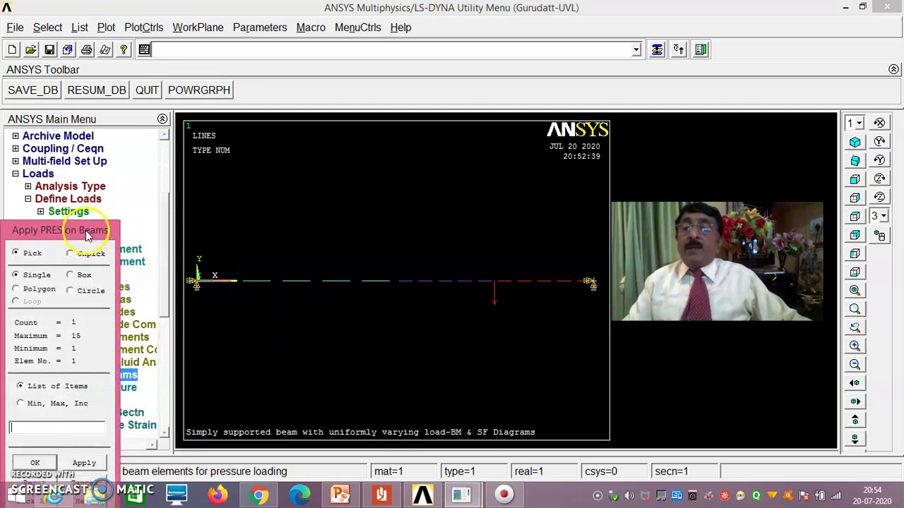
pyautogui.moveTo(88, 225); pyautogui.dragTo(112, 157)
pyautogui.click(77, 398)
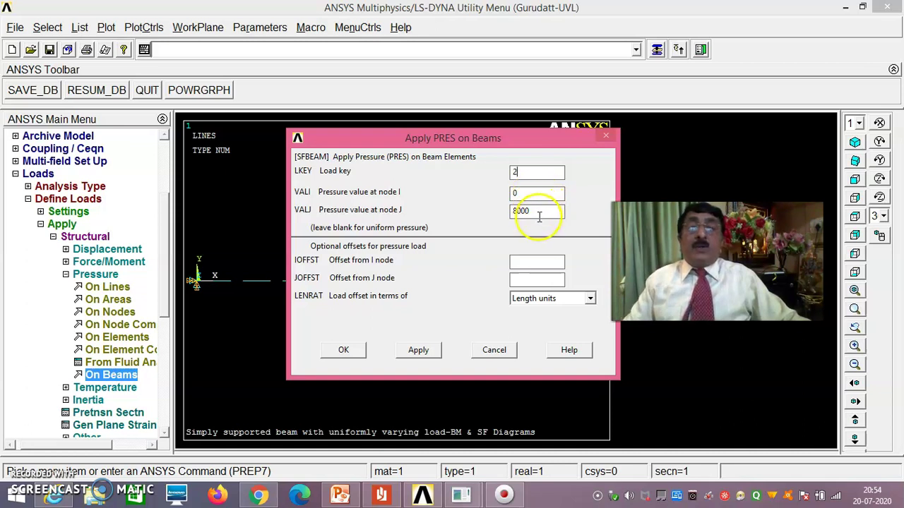
pyautogui.click(418, 350)
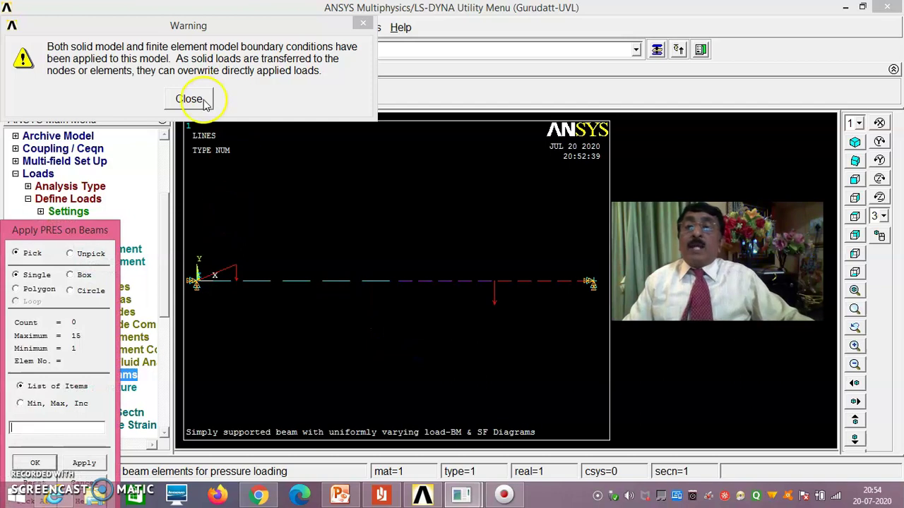
pyautogui.click(189, 99)
# Apply beam pressure to element 2, and to element 3 with load key 2, value 16000 at node I and 24000 at node J.
pyautogui.moveTo(86, 233); pyautogui.dragTo(139, 85)
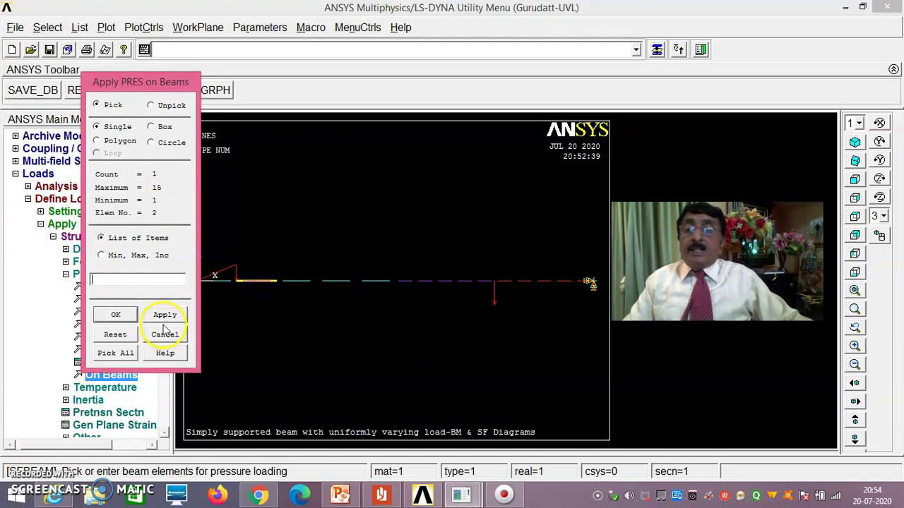
pyautogui.click(115, 314)
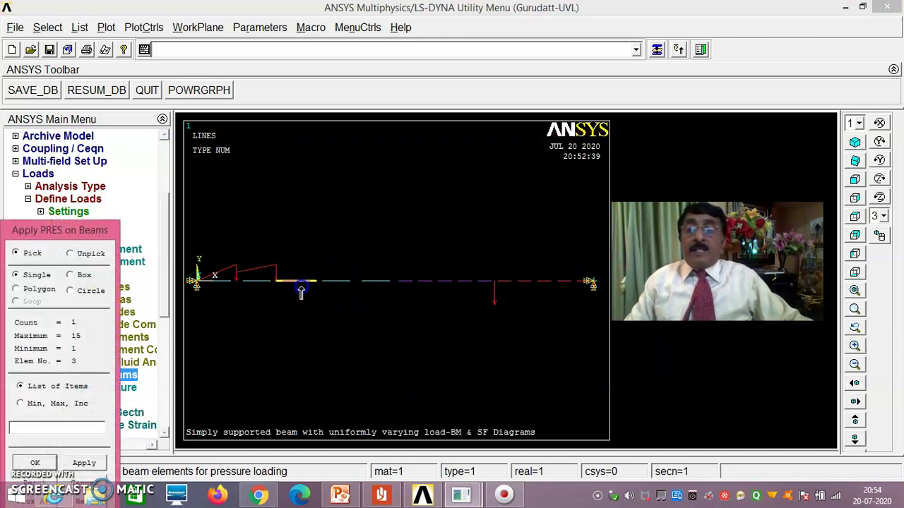
pyautogui.moveTo(121, 231); pyautogui.dragTo(178, 147)
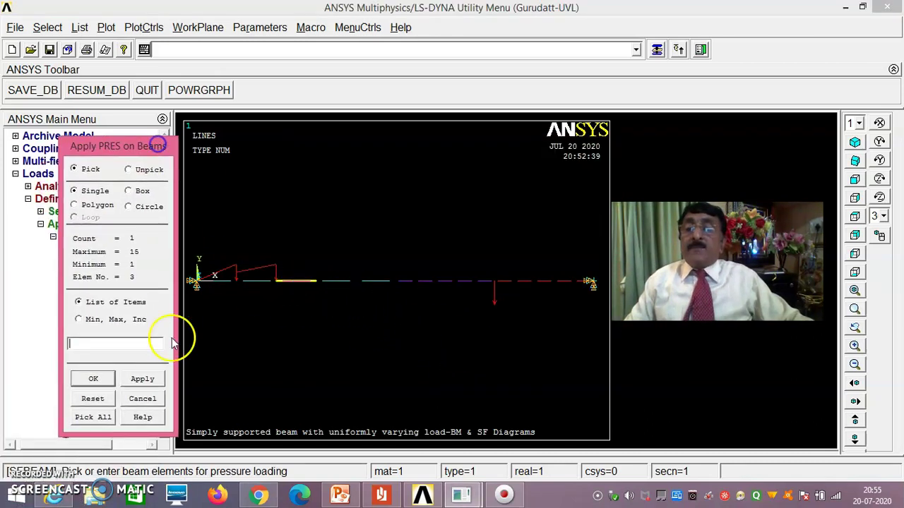
pyautogui.click(95, 380)
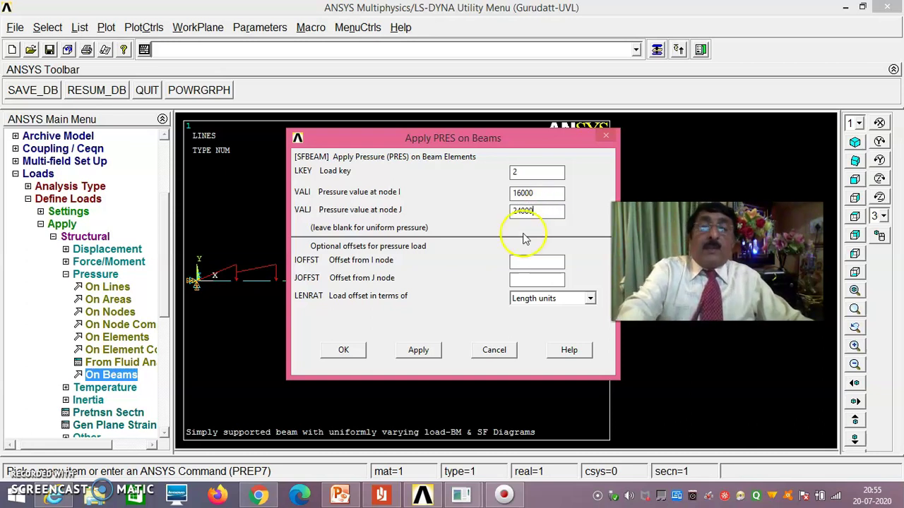
pyautogui.click(422, 351)
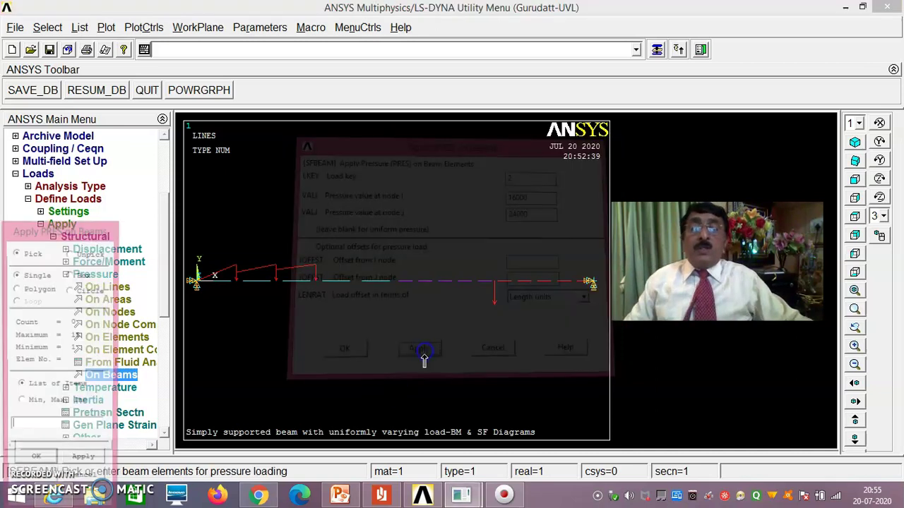
# Apply beam pressure to element 4 with load key 2, value 24000 at node I and 32000 at node J.
pyautogui.click(340, 294)
pyautogui.moveTo(109, 231); pyautogui.dragTo(142, 155)
pyautogui.click(68, 387)
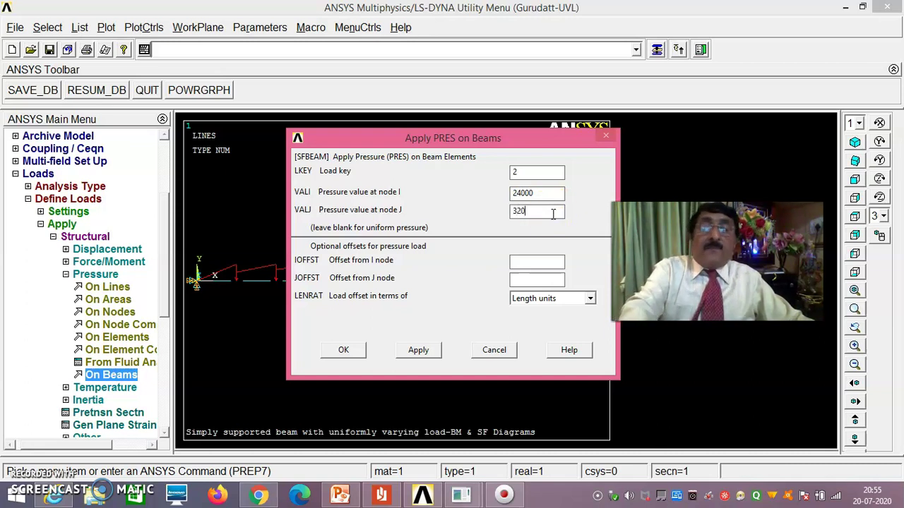
pyautogui.click(418, 350)
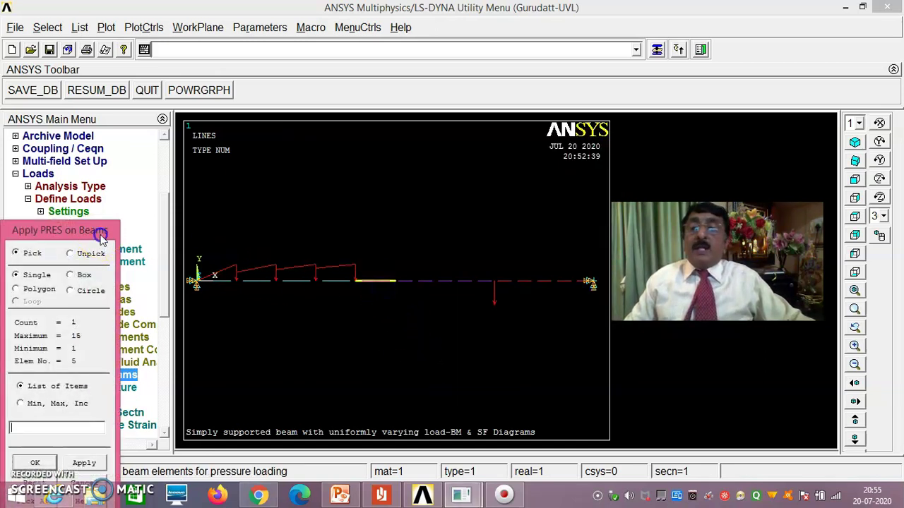
# Apply beam pressure to element 5 with load key 2, value 32000 at node I and 40000 at node J.
pyautogui.click(94, 387)
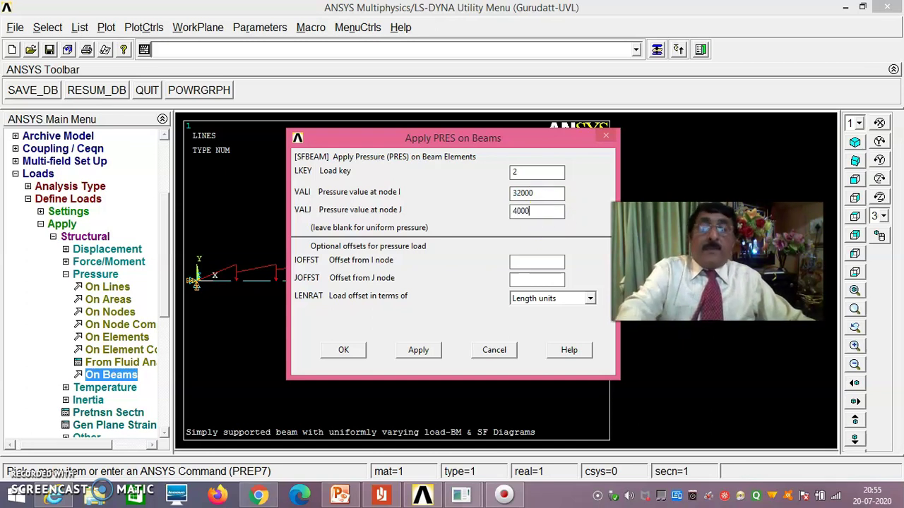
pyautogui.write('0')
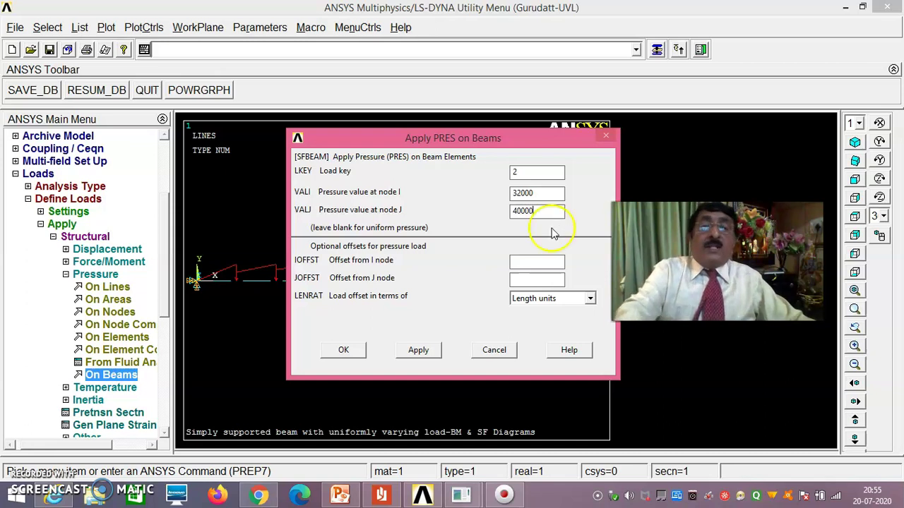
pyautogui.click(346, 351)
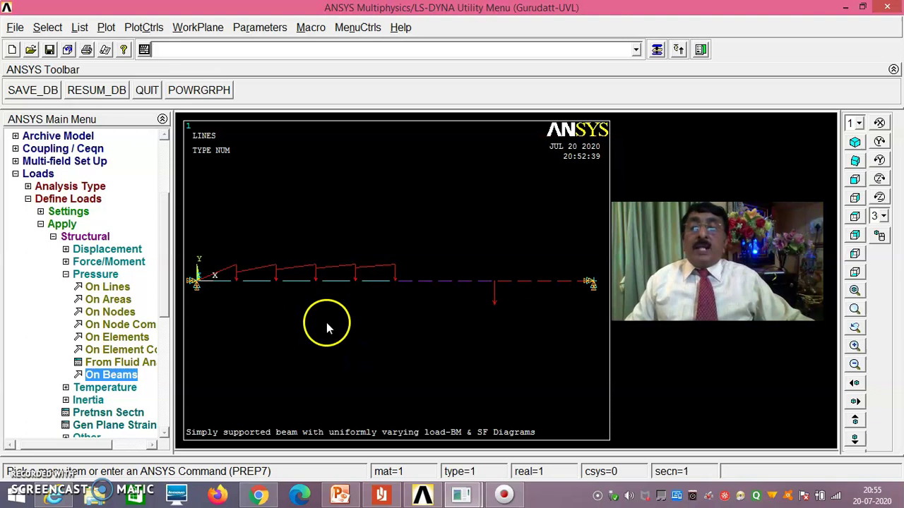
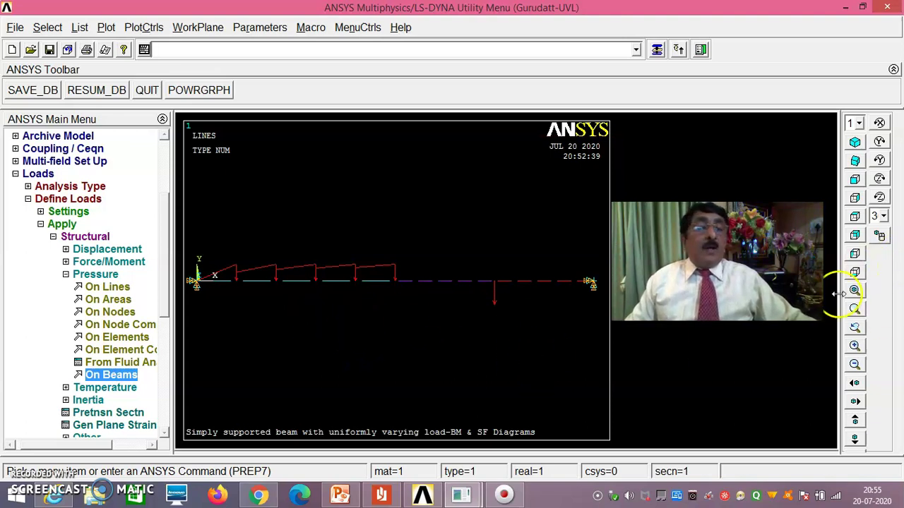
# Fit the model in the graphics area and display all entities with their loads as a multi-plot.
pyautogui.click(855, 291)
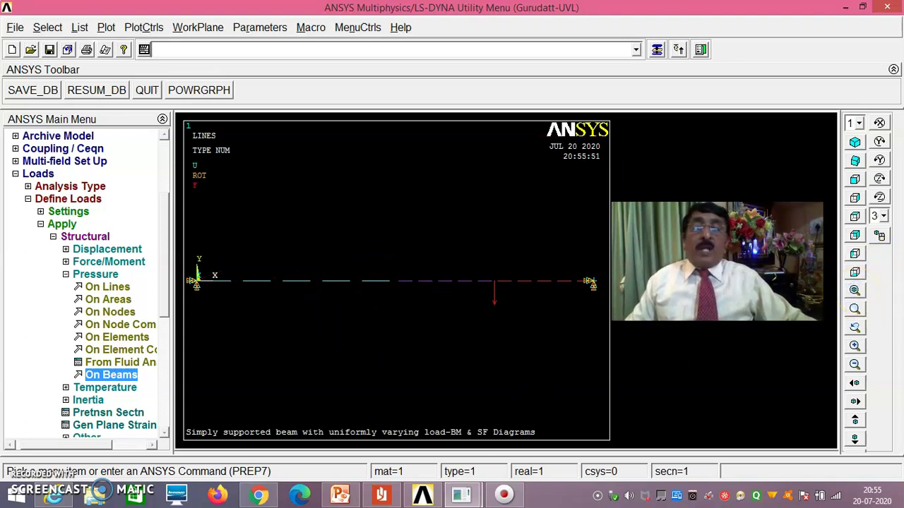
pyautogui.click(141, 27)
pyautogui.moveTo(106, 27)
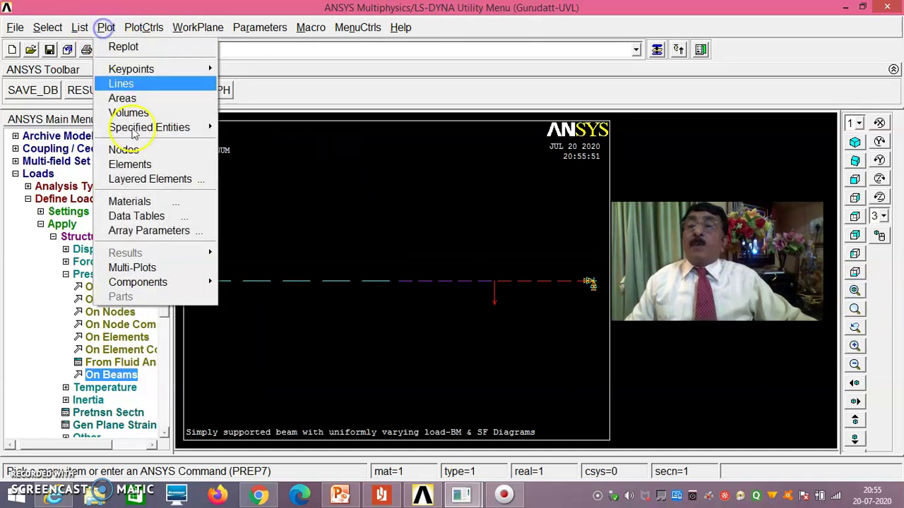
pyautogui.click(159, 264)
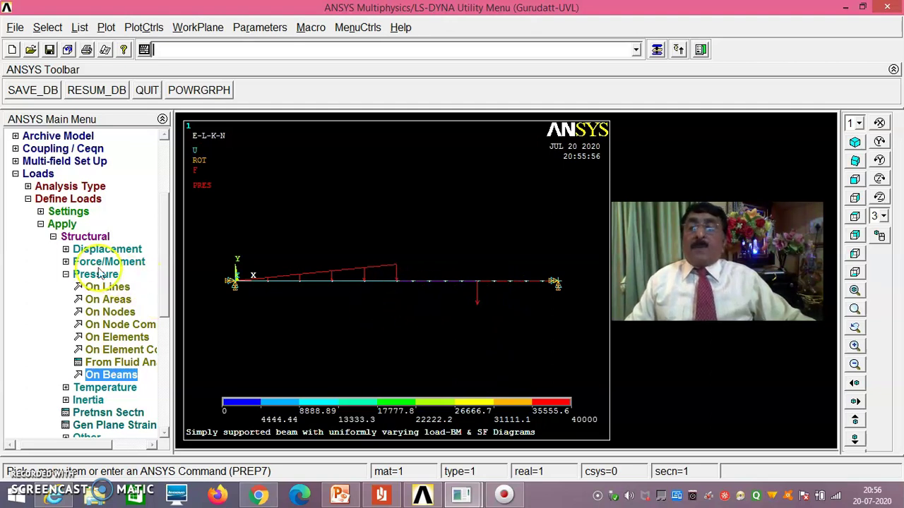
# Solve the current load step and close the solution note and the status listing.
pyautogui.click(28, 199)
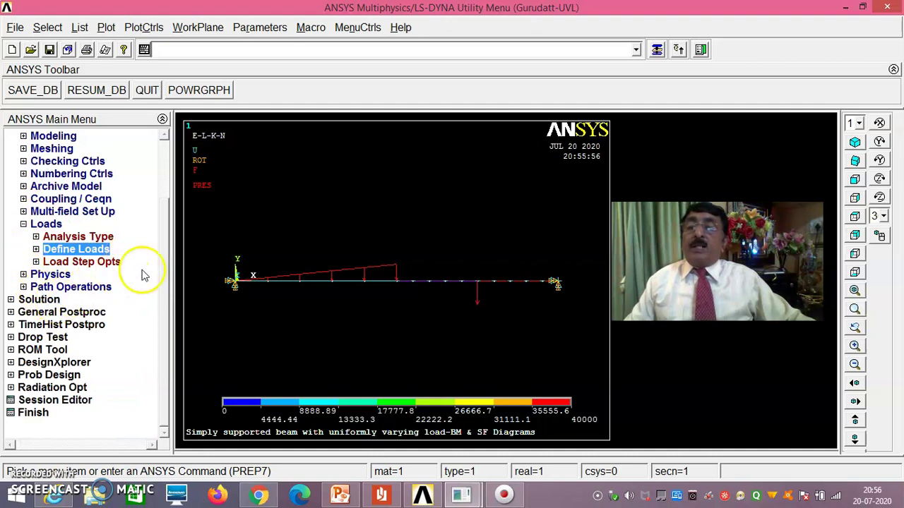
pyautogui.click(42, 299)
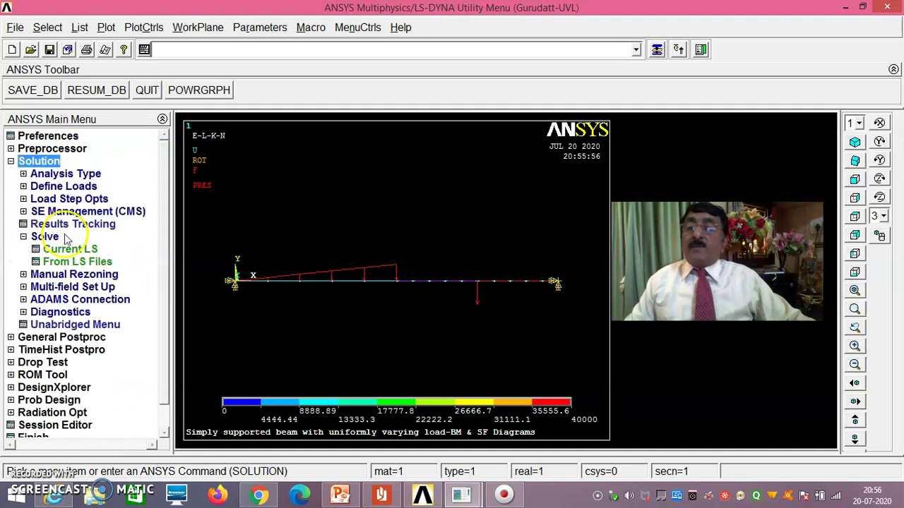
pyautogui.click(76, 251)
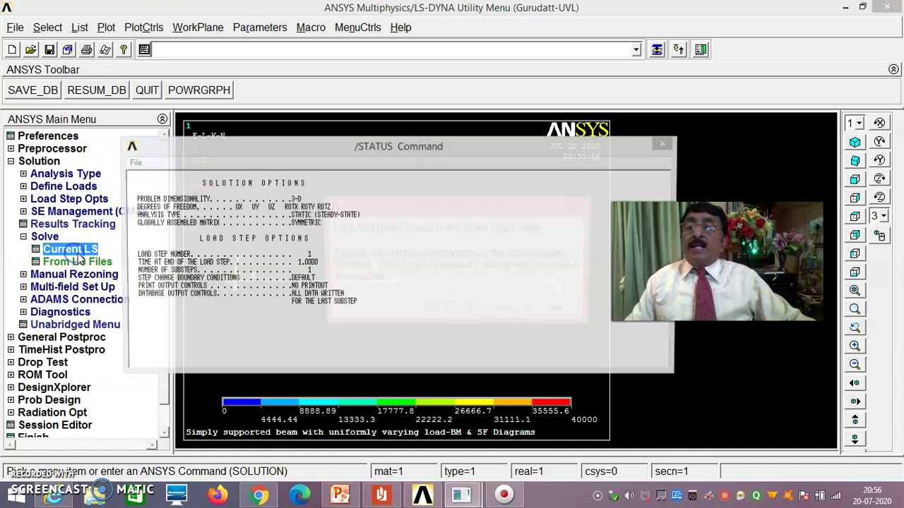
pyautogui.click(452, 309)
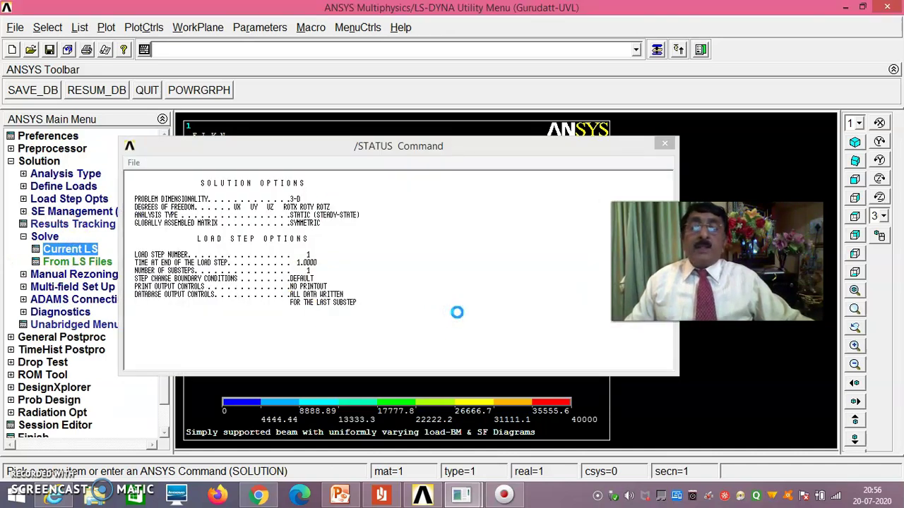
pyautogui.click(448, 292)
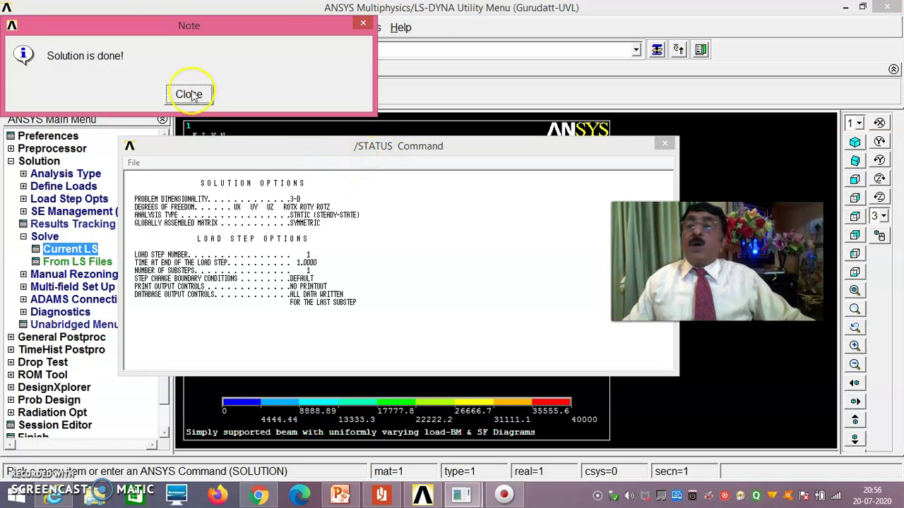
pyautogui.click(192, 95)
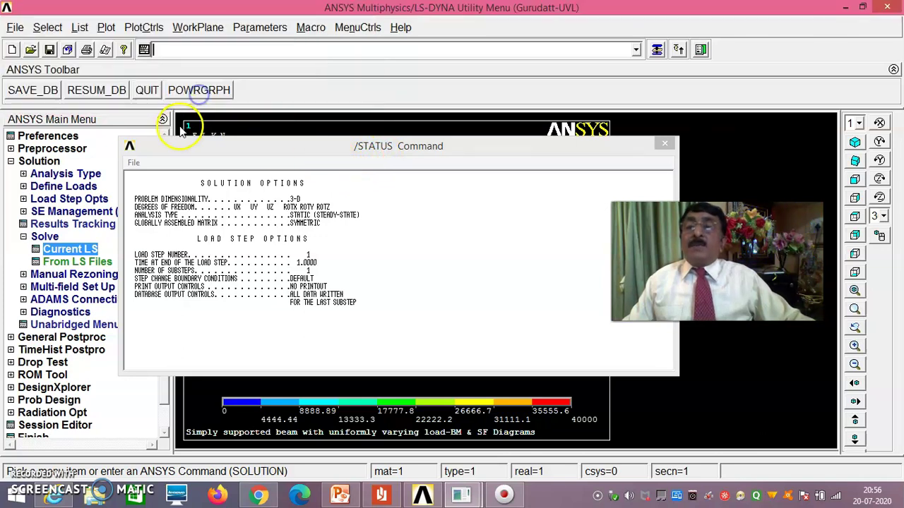
pyautogui.click(134, 162)
pyautogui.click(159, 221)
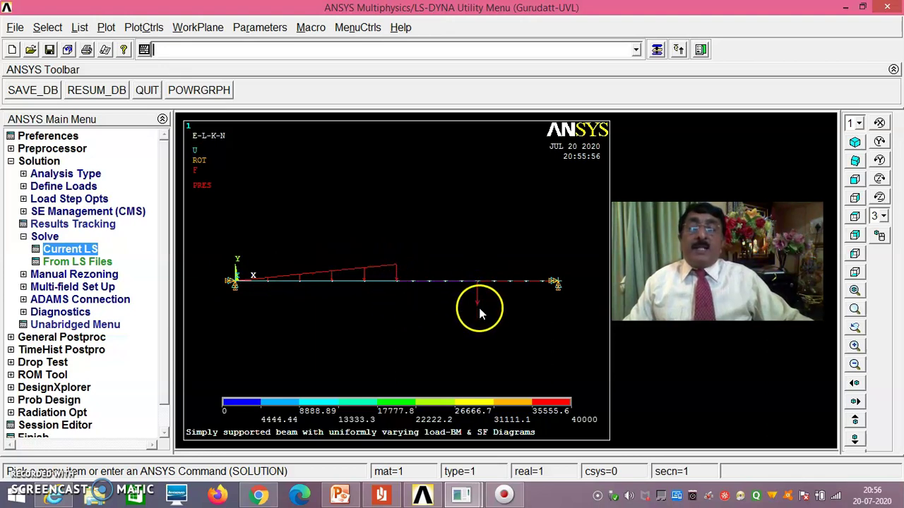
# List the reaction solution for all items in the general postprocessor and move the listing clear of the beam plot.
pyautogui.scroll(-1, 166, 268)
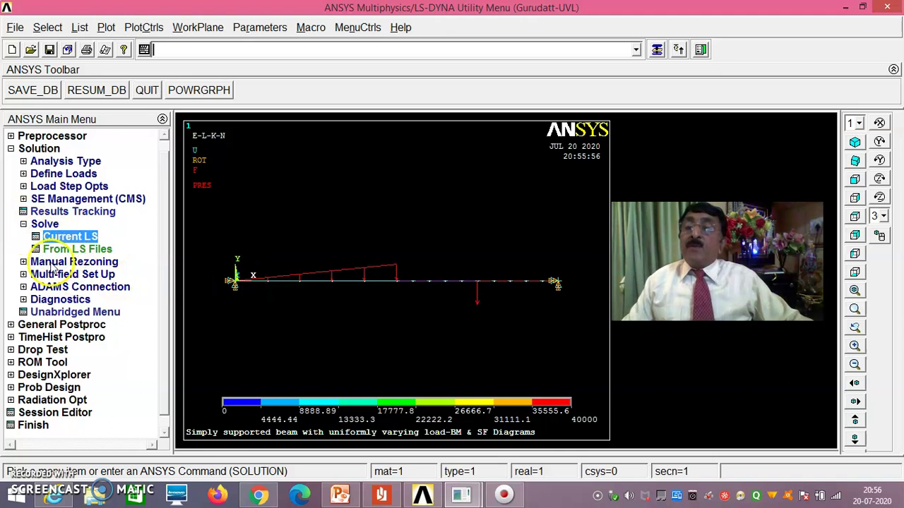
pyautogui.click(90, 325)
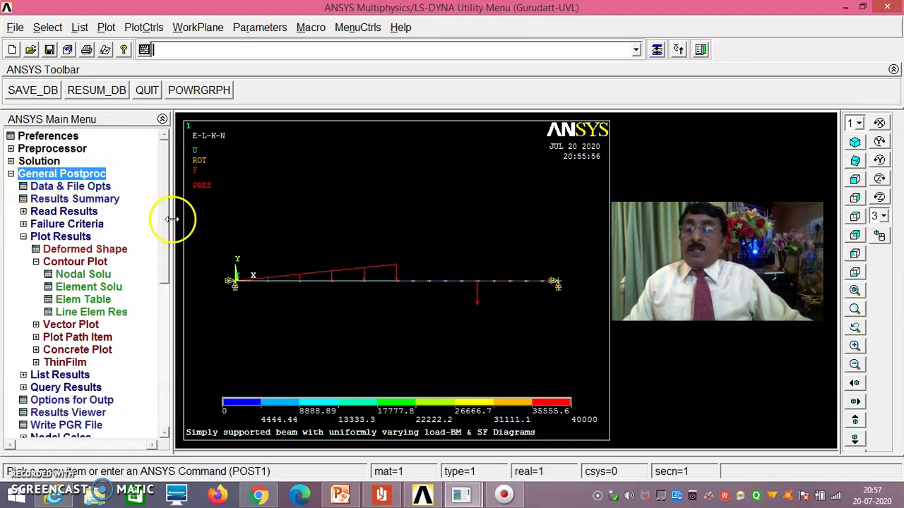
pyautogui.moveTo(167, 220); pyautogui.dragTo(165, 232)
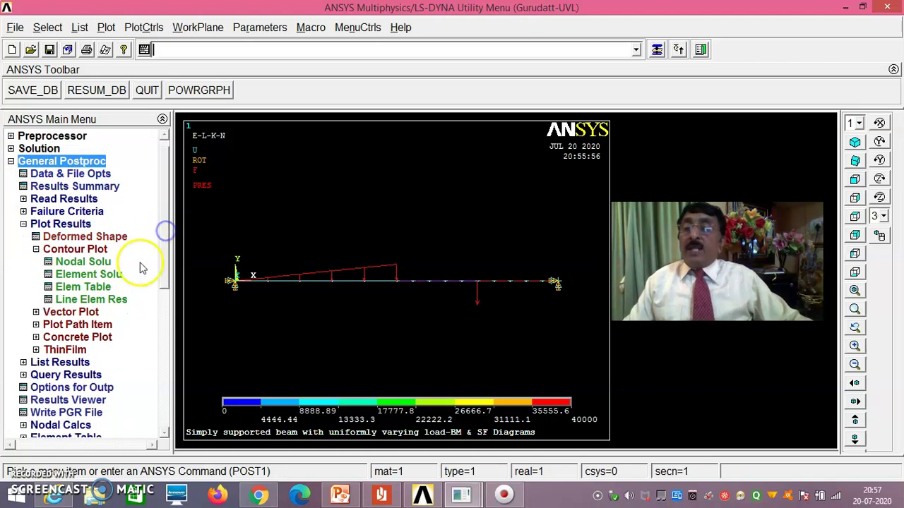
pyautogui.click(79, 364)
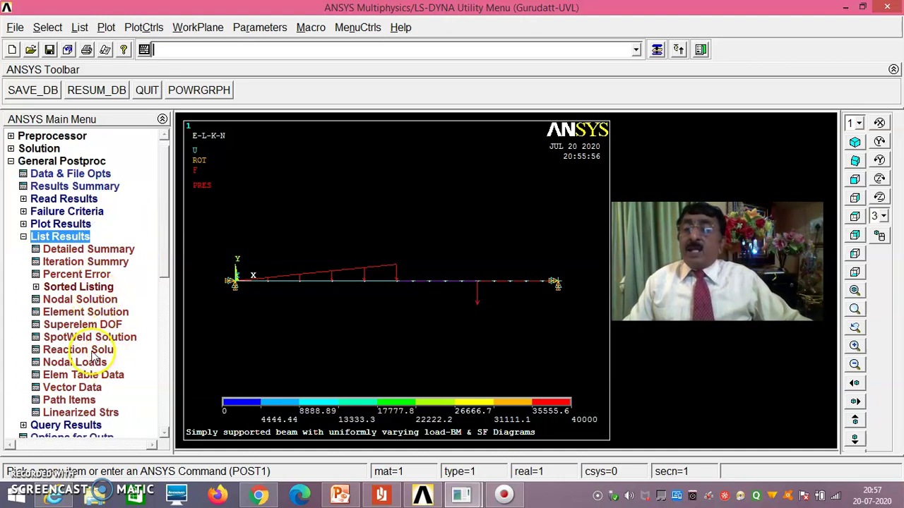
pyautogui.click(94, 353)
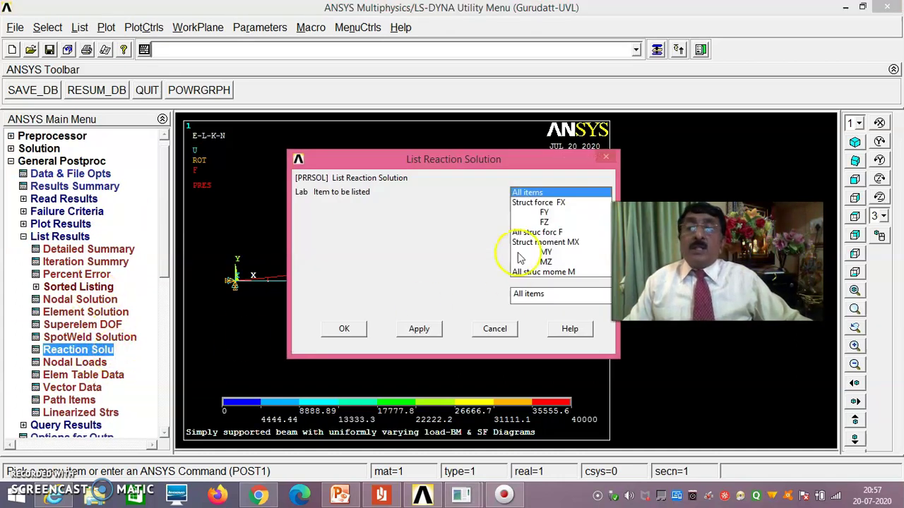
pyautogui.click(359, 329)
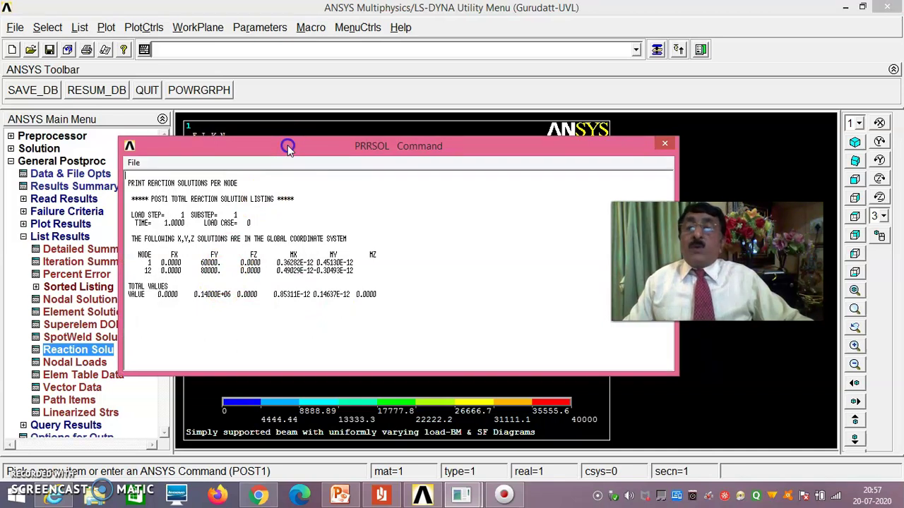
pyautogui.moveTo(288, 149); pyautogui.dragTo(309, 333)
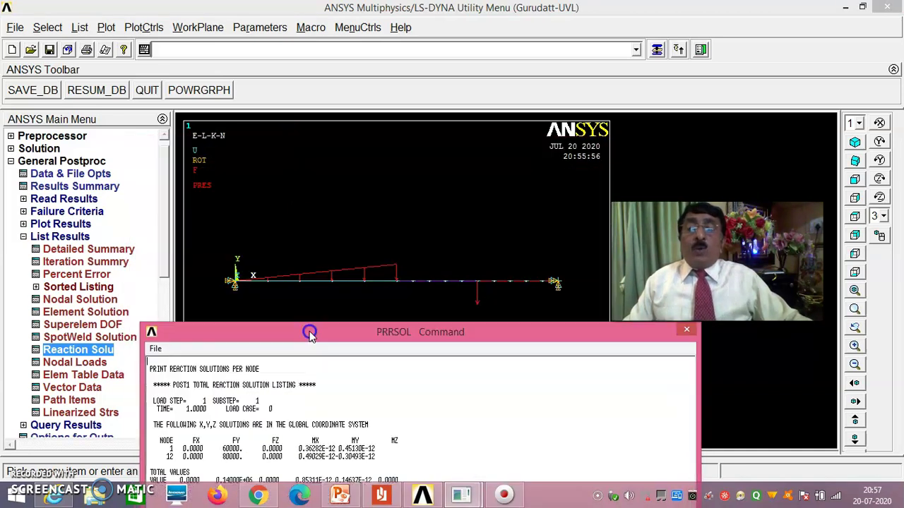
# Turn on node numbers in the plot numbering controls and replot the beam.
pyautogui.click(139, 31)
pyautogui.click(169, 83)
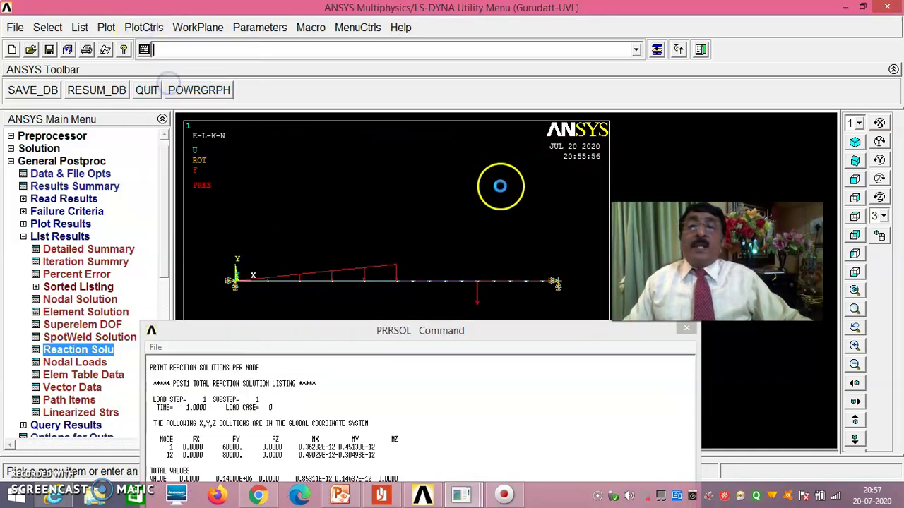
pyautogui.click(507, 225)
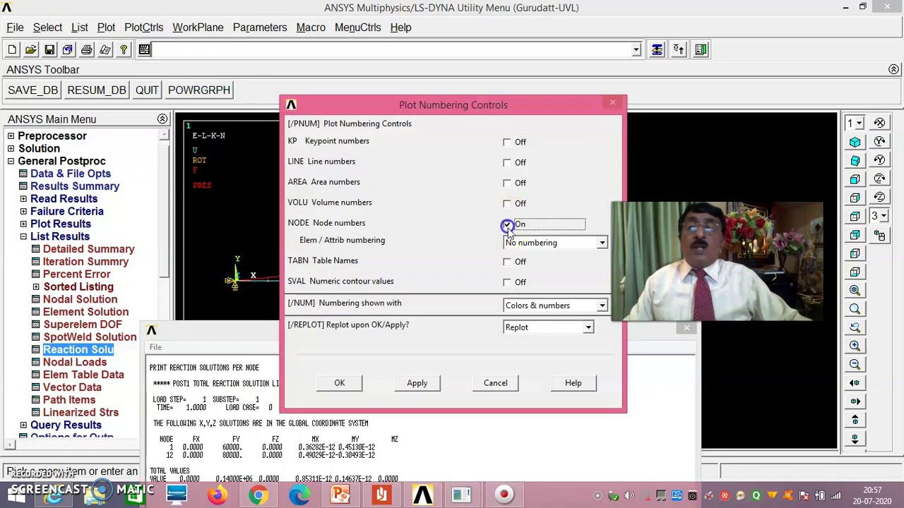
pyautogui.click(338, 383)
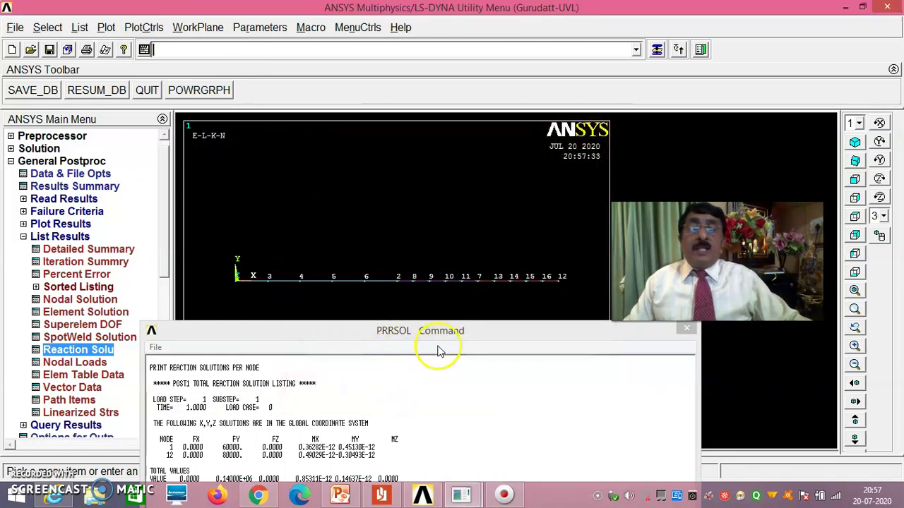
# Compare the listed FY reactions at nodes 1 and 12 with the numbered beam plot, and close the listing.
pyautogui.moveTo(307, 336); pyautogui.dragTo(317, 324)
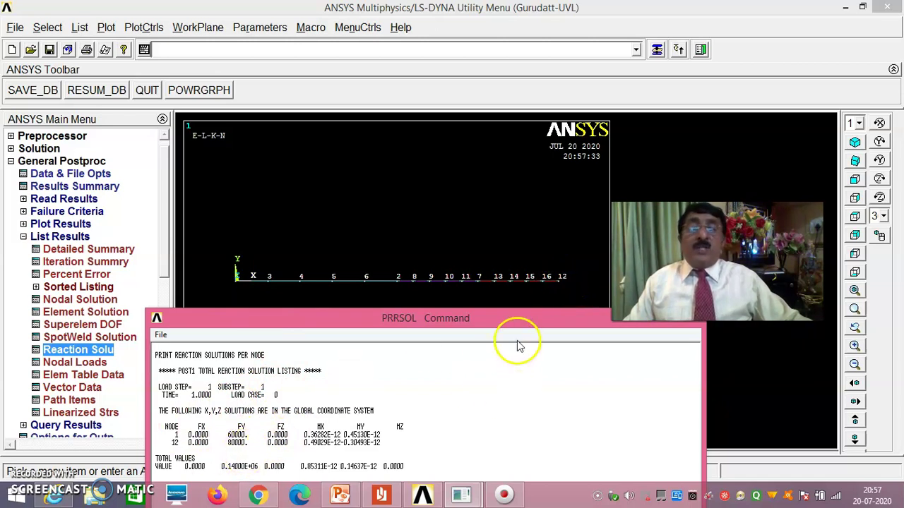
pyautogui.moveTo(525, 319); pyautogui.dragTo(539, 209)
pyautogui.click(175, 225)
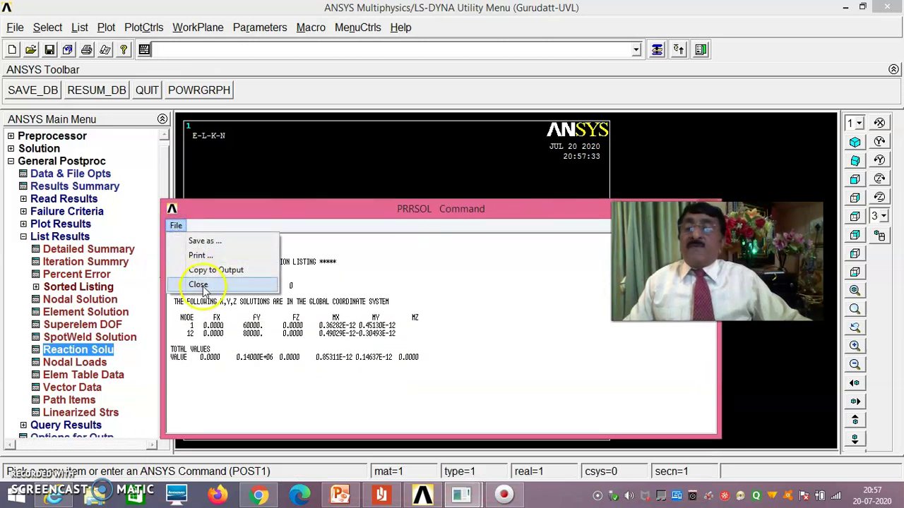
pyautogui.click(197, 284)
# Define element table items by sequence number for SMISC, 3, SMISC, 16 and SMISC, 6 in the general postprocessor.
pyautogui.scroll(-2, 161, 245)
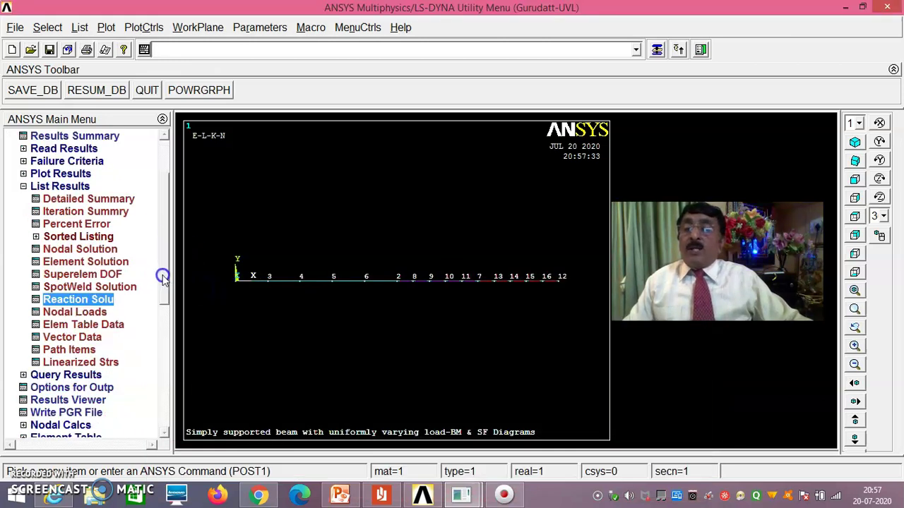
pyautogui.moveTo(162, 279); pyautogui.dragTo(167, 315)
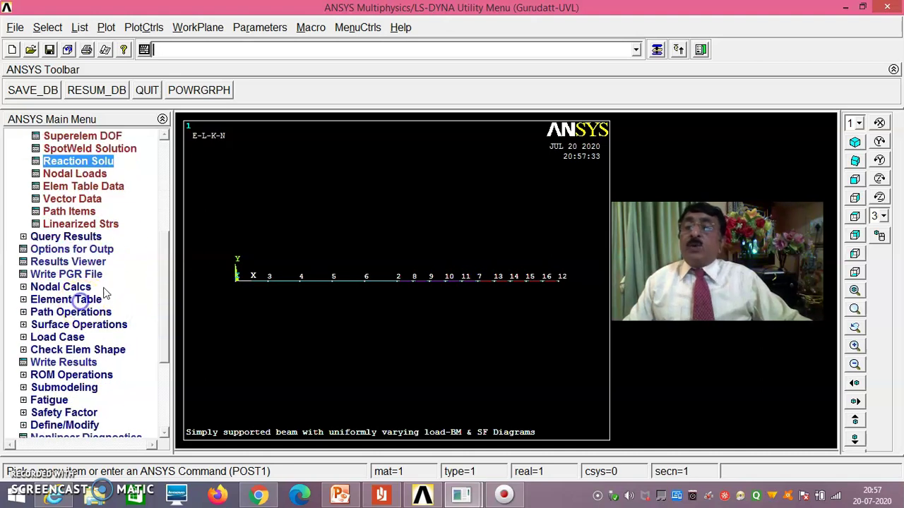
pyautogui.click(65, 299)
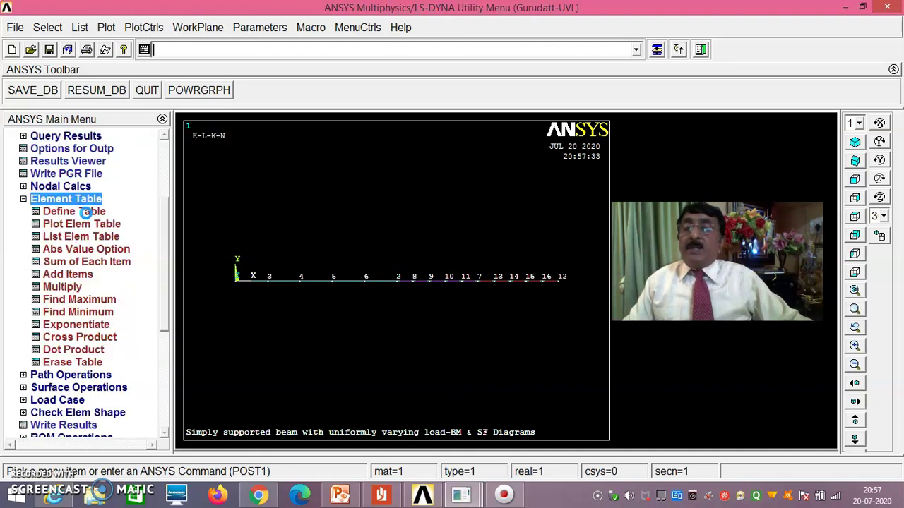
pyautogui.click(77, 214)
pyautogui.click(141, 342)
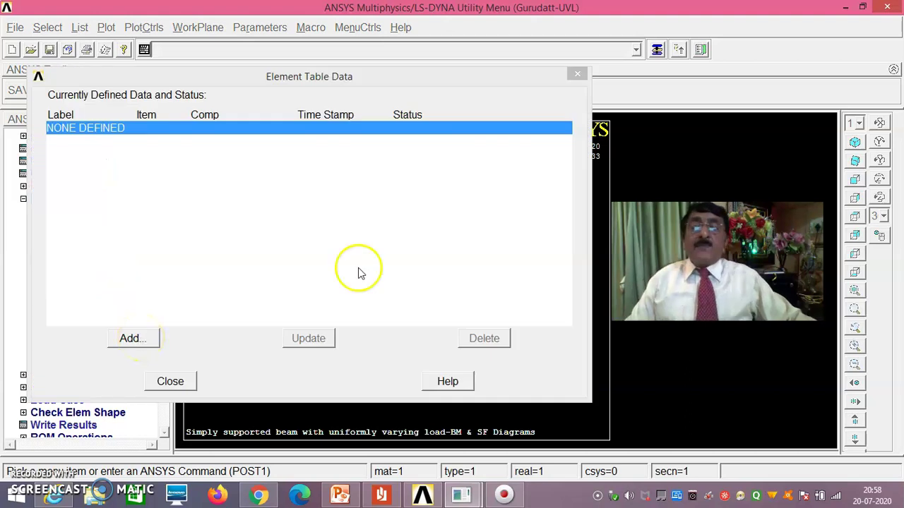
pyautogui.click(469, 270)
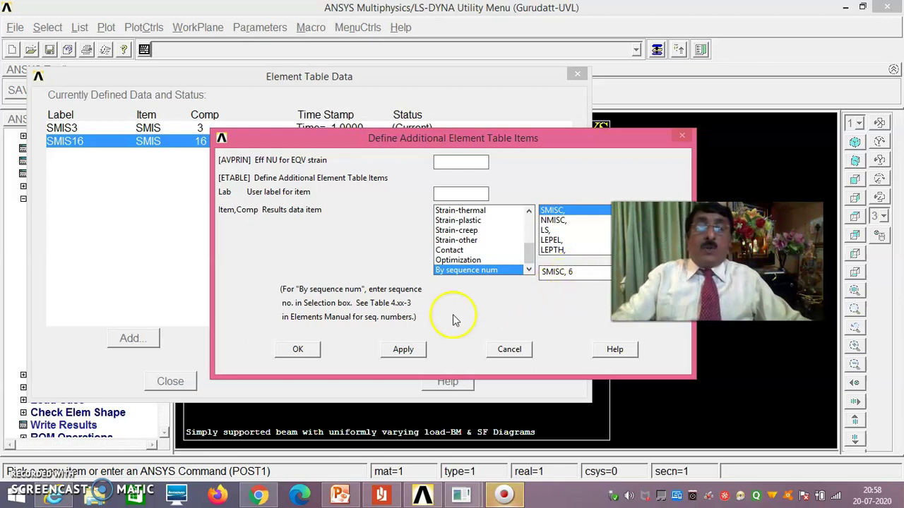
pyautogui.click(404, 350)
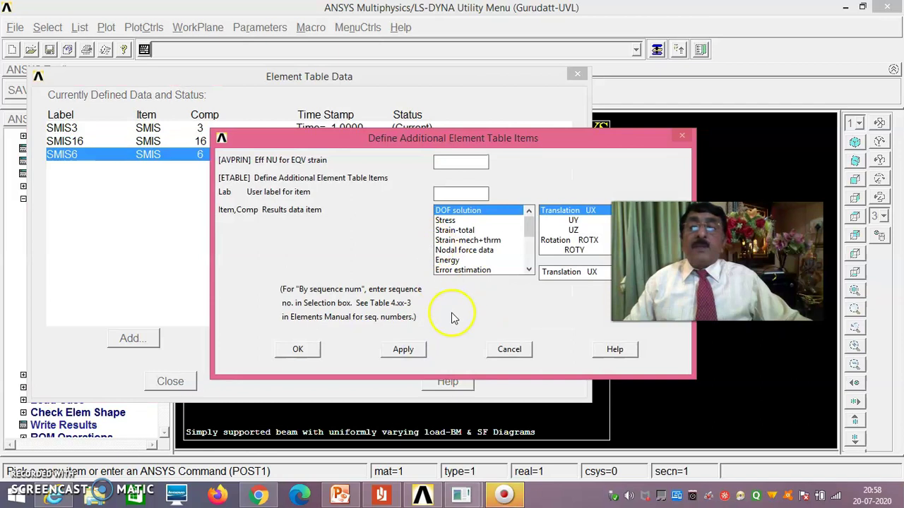
# Add the by-sequence-number item SMISC, 19 to the element table and close the element table data.
pyautogui.click(531, 253)
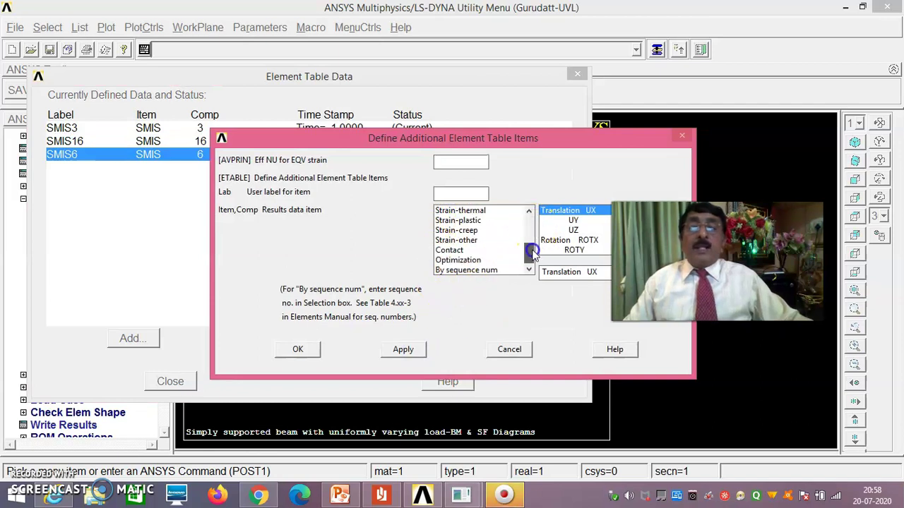
pyautogui.click(480, 270)
pyautogui.click(570, 272)
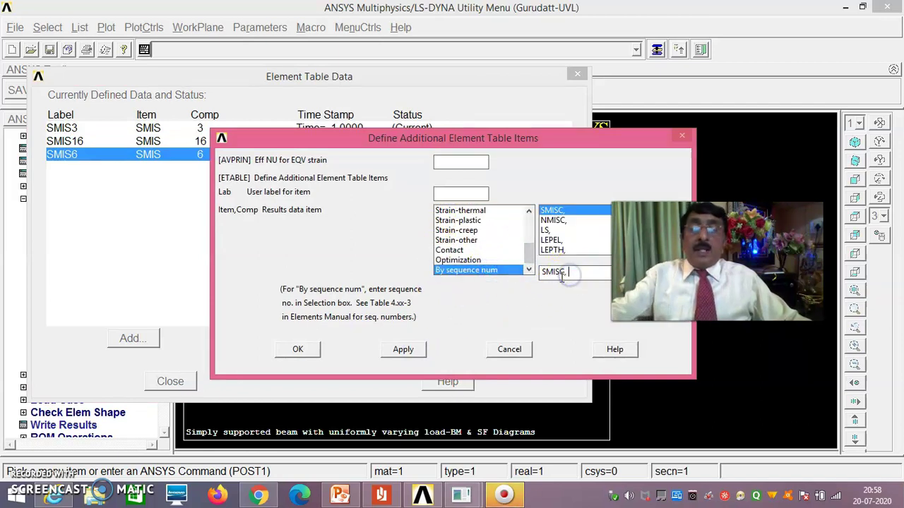
pyautogui.click(393, 353)
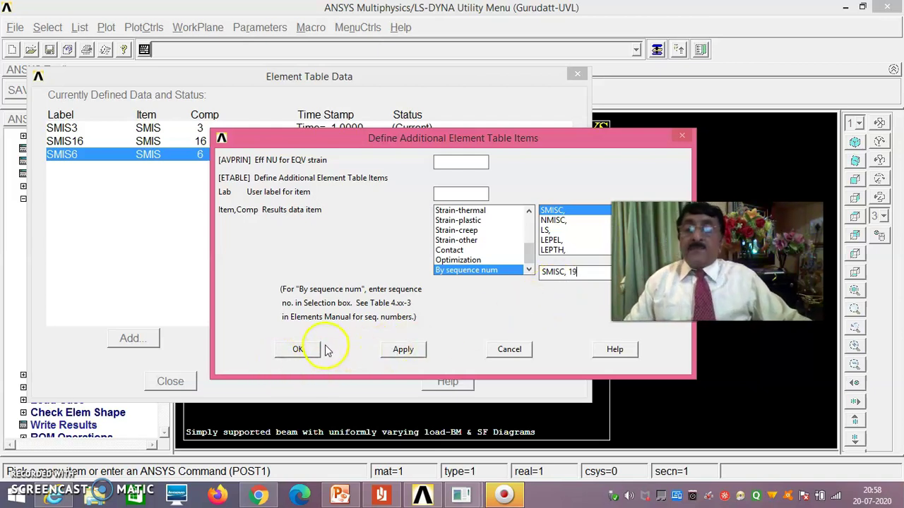
pyautogui.click(302, 353)
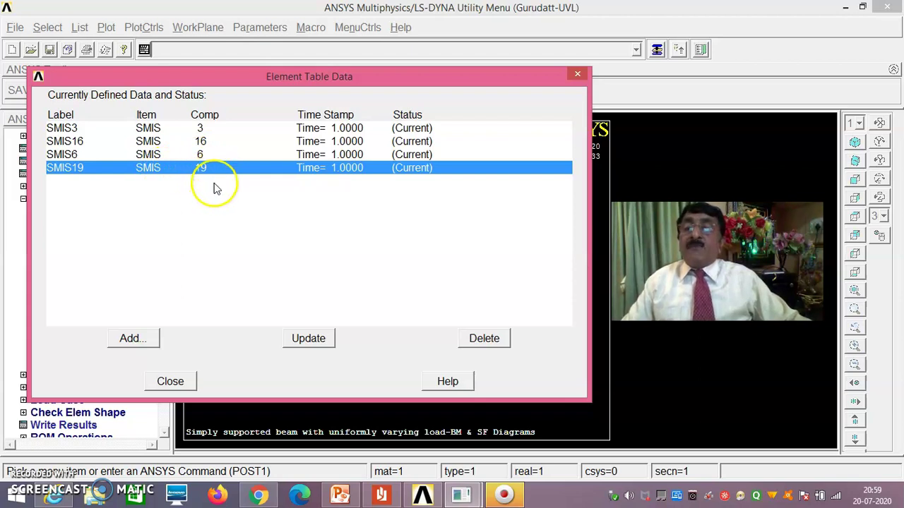
pyautogui.click(171, 381)
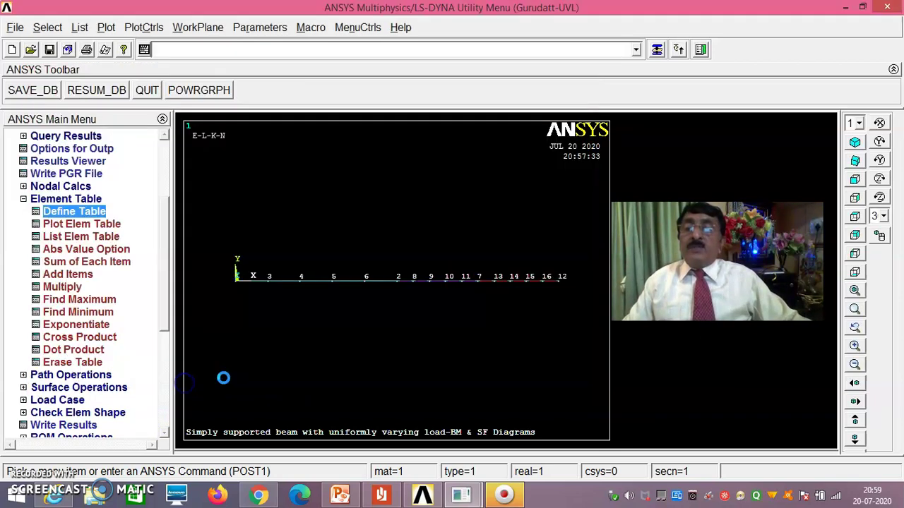
# Plot the shear force diagram as a line-element contour with SMIS6 at node I and SMIS19 at node J.
pyautogui.click(32, 198)
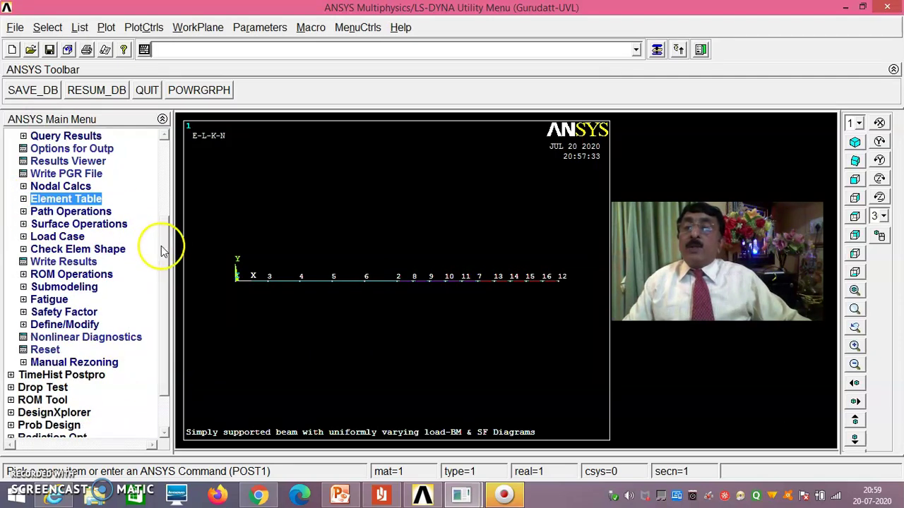
pyautogui.moveTo(167, 251); pyautogui.dragTo(162, 230)
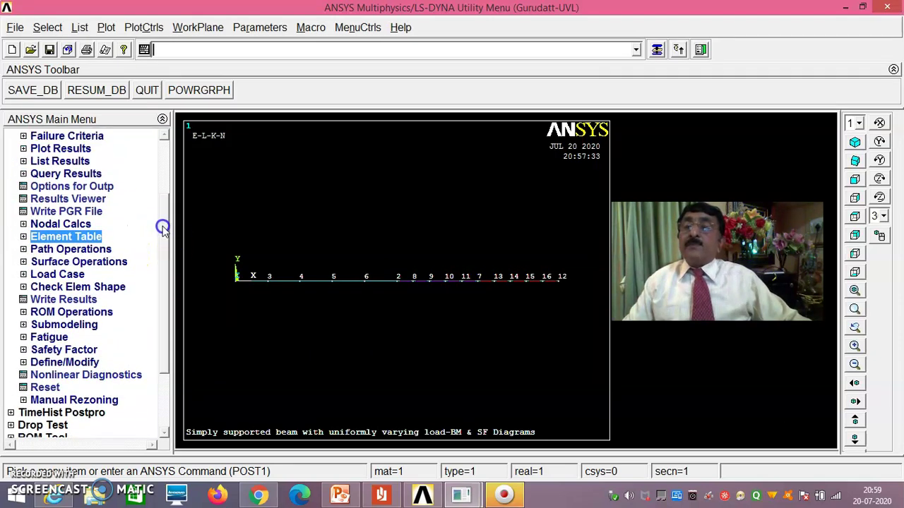
pyautogui.click(71, 150)
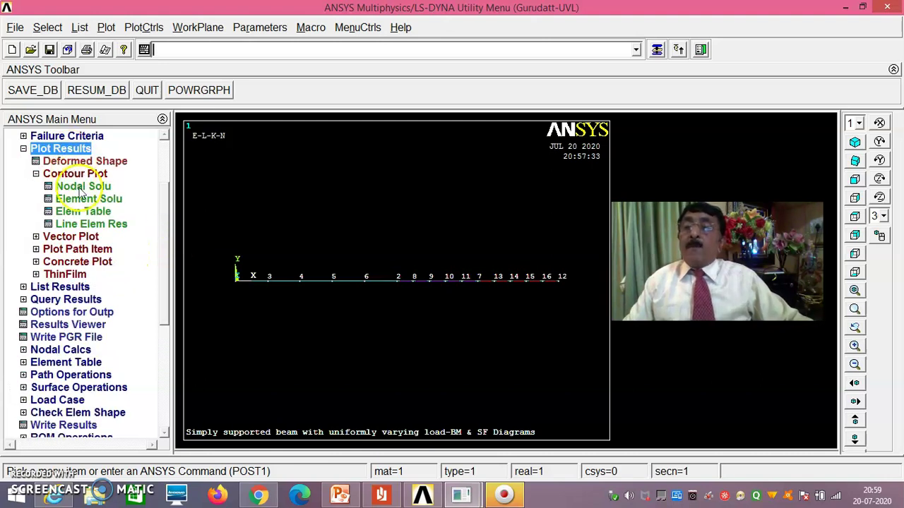
pyautogui.click(111, 225)
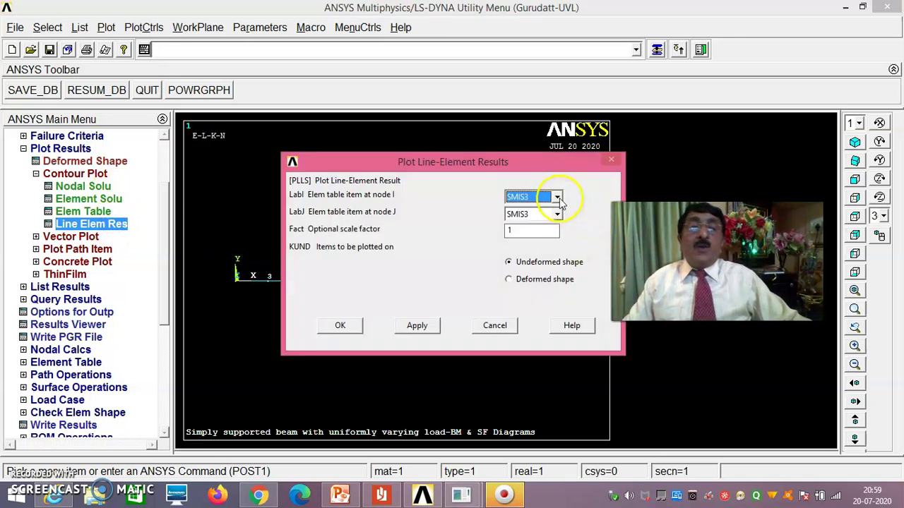
pyautogui.click(557, 198)
pyautogui.click(540, 229)
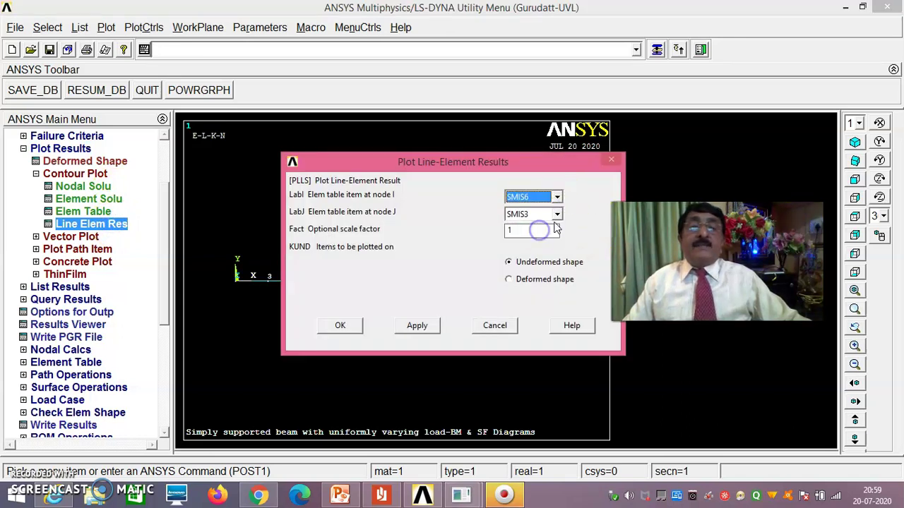
pyautogui.click(557, 215)
pyautogui.click(535, 256)
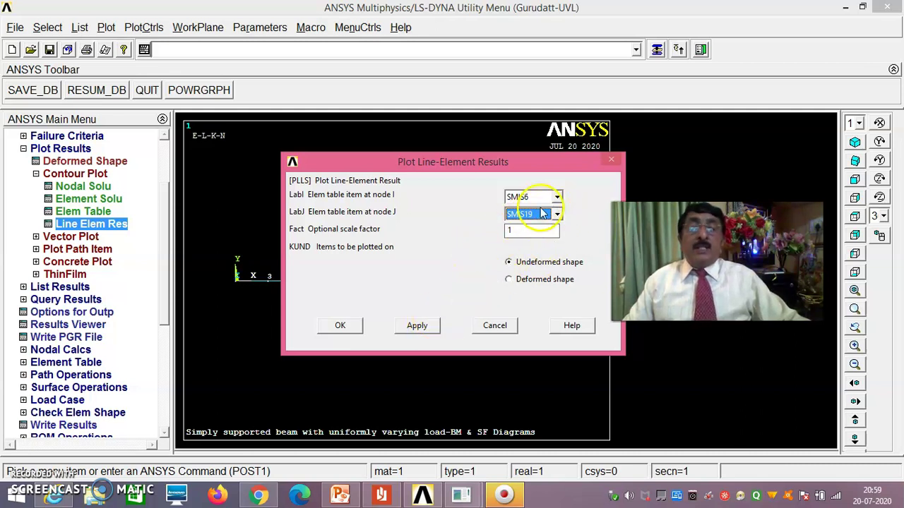
pyautogui.click(351, 328)
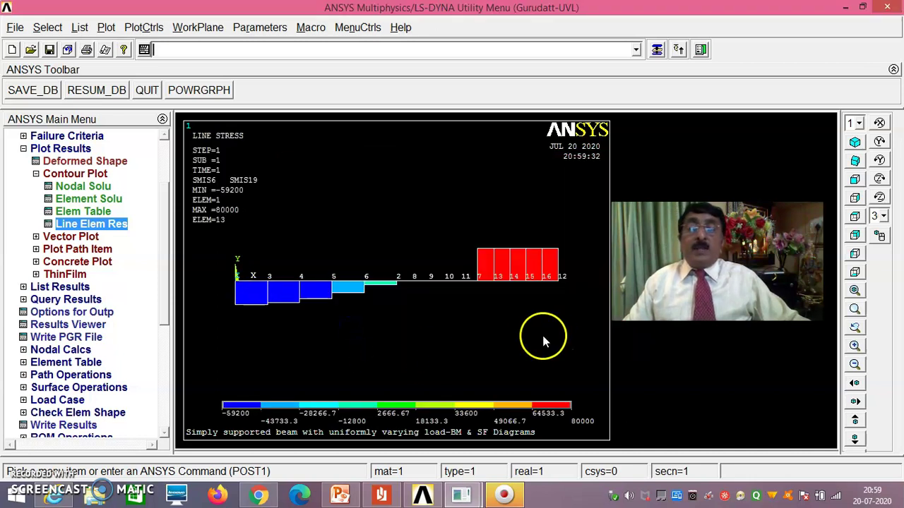